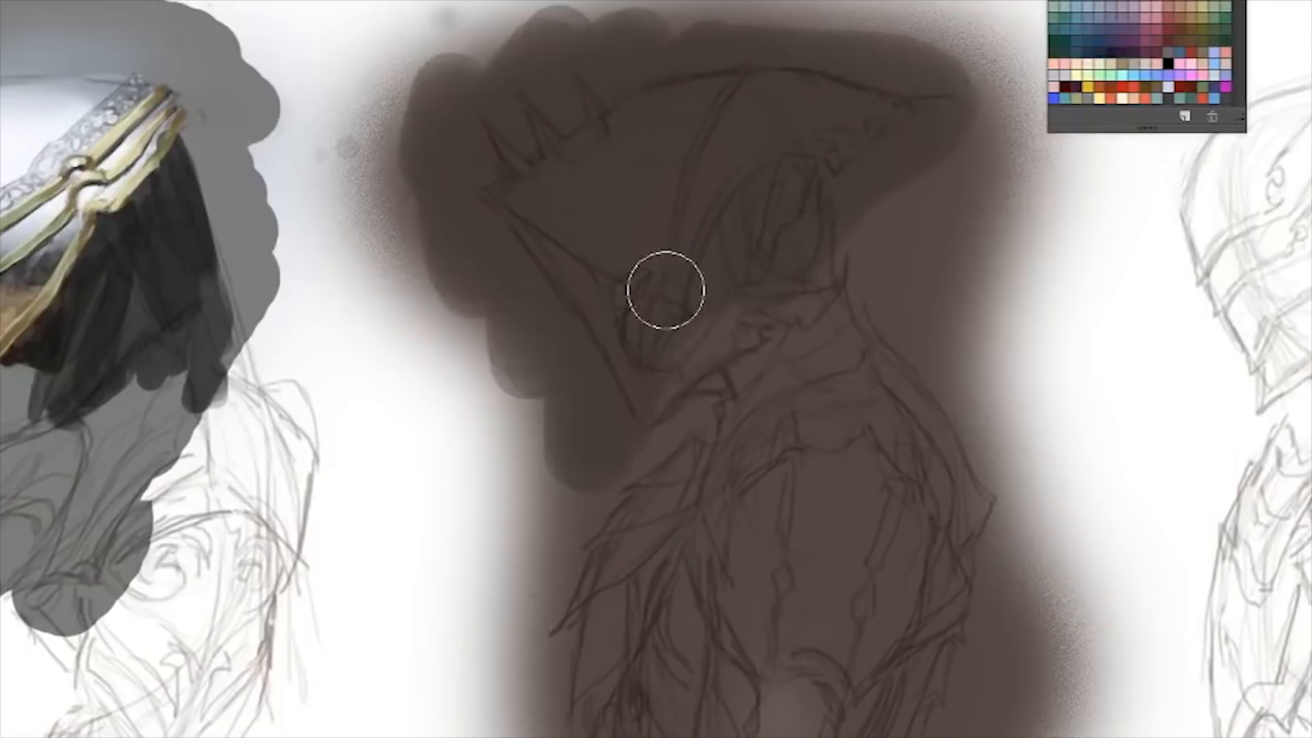
- Darken the brown backdrop over the middle helmet sketch and roughen its edges with the 127 px textured brush
mouse_move(528, 200)
left_mouse_down()
mouse_move(478, 208)
mouse_move(451, 261)
mouse_move(849, 134)
mouse_move(845, 36)
mouse_move(935, 38)
mouse_move(839, 318)
mouse_move(761, 426)
mouse_move(601, 128)
mouse_move(519, 196)
left_mouse_up()
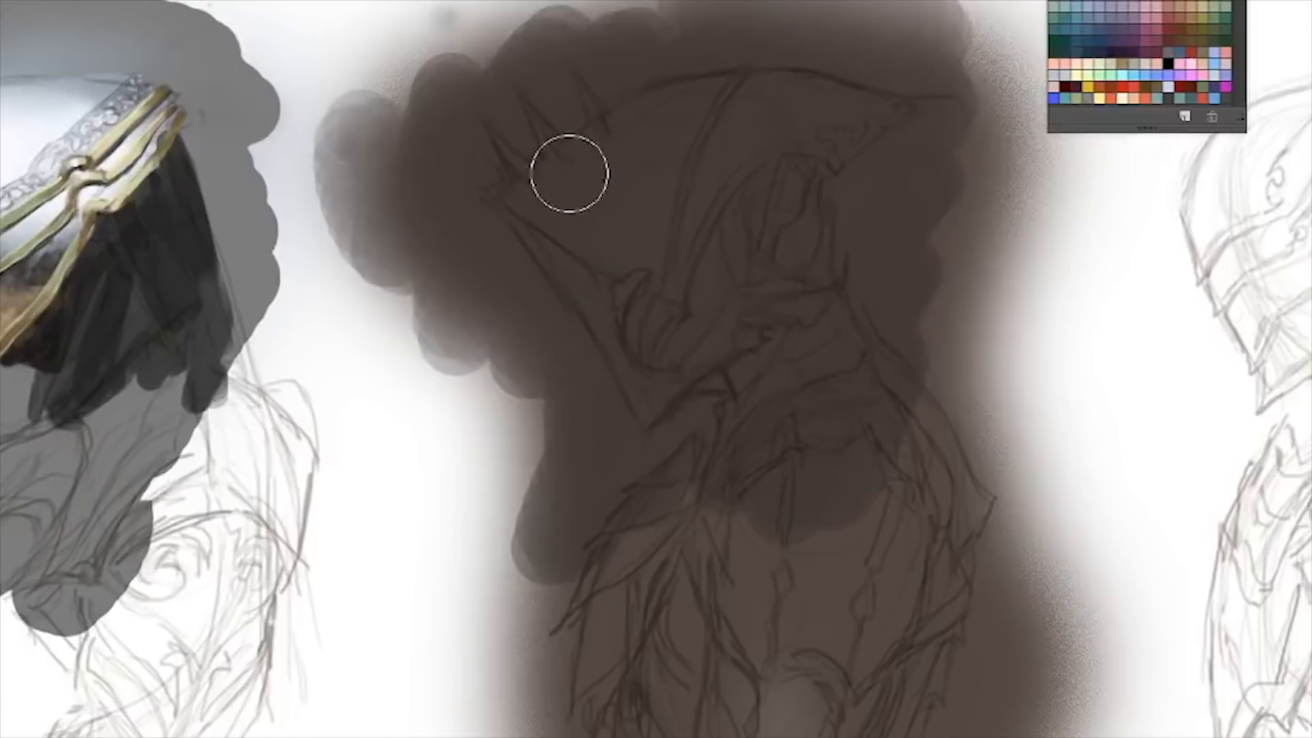
left_click_drag(714, 573, 694, 530)
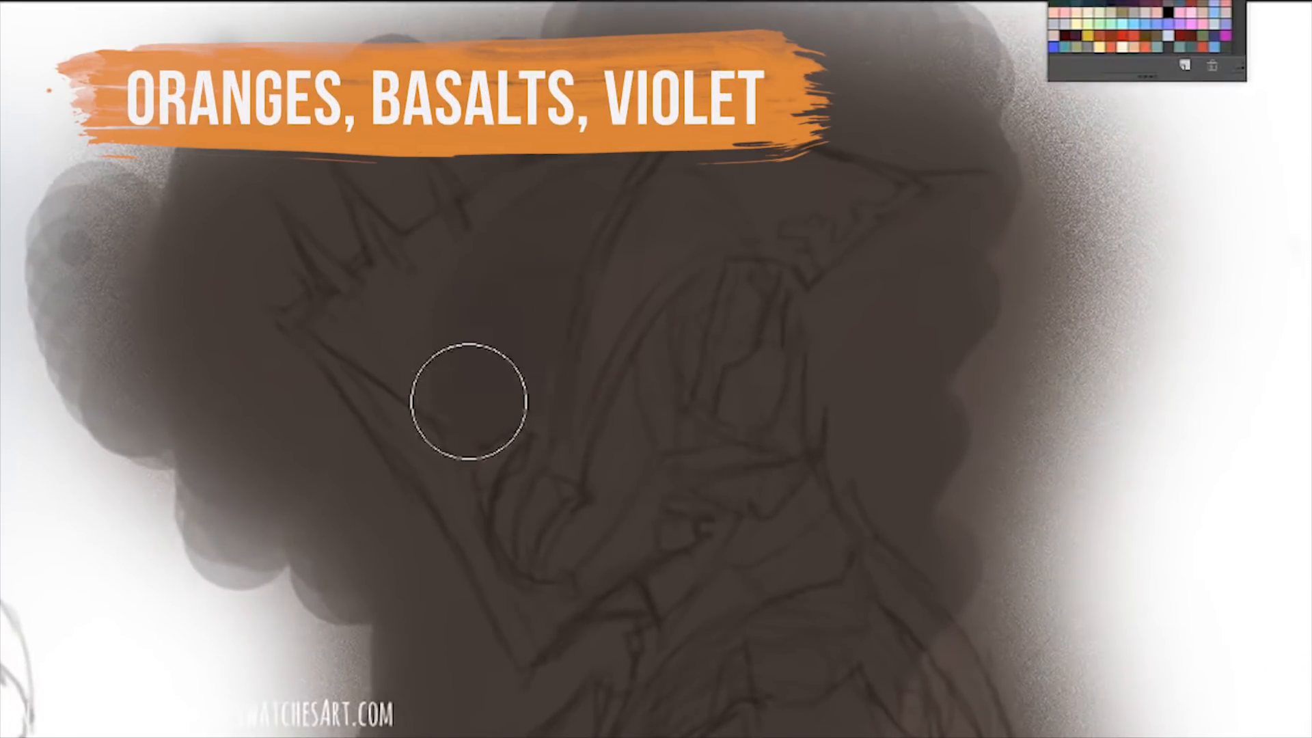
right_click(667, 414)
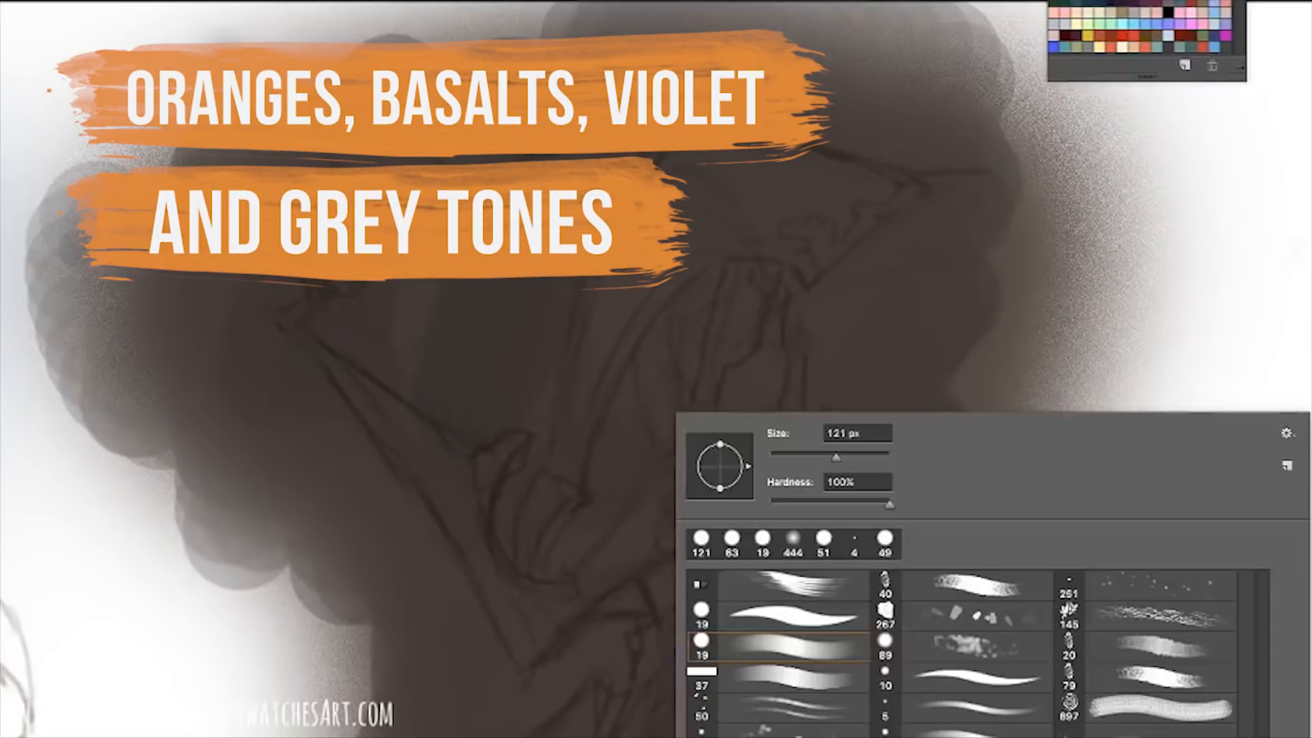
left_click(976, 728)
left_click(609, 317)
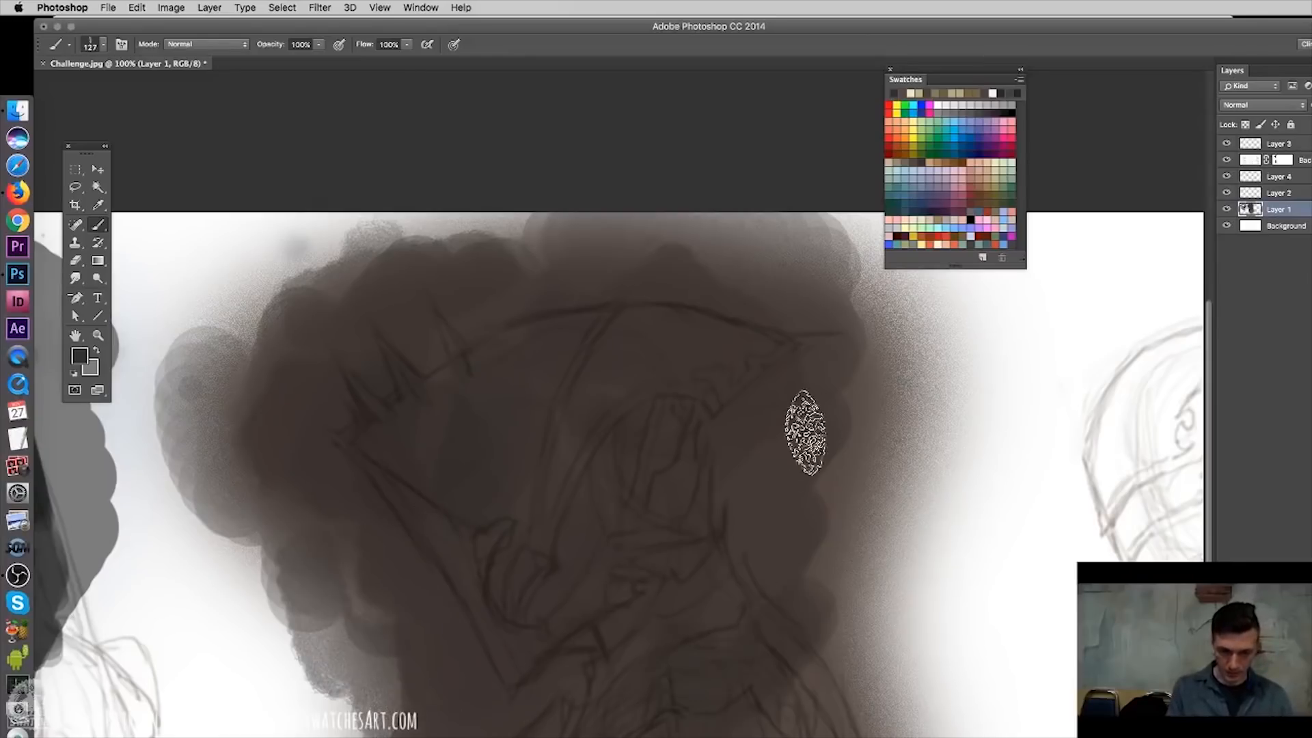
mouse_move(772, 496)
left_mouse_down()
mouse_move(875, 534)
mouse_move(854, 671)
left_mouse_up()
left_click_drag(677, 531, 744, 442)
left_click_drag(277, 447, 989, 451)
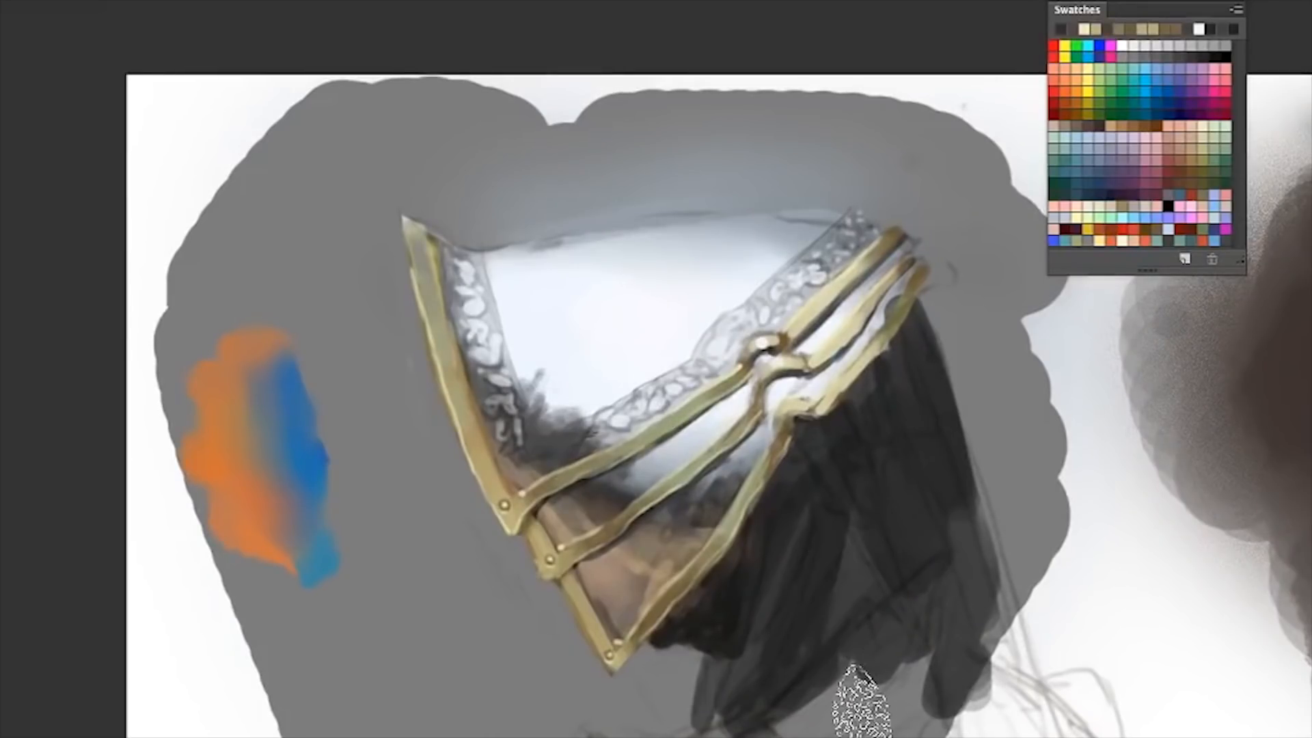
mouse_move(1086, 683)
left_mouse_down()
mouse_move(1004, 697)
mouse_move(485, 676)
mouse_move(335, 732)
mouse_move(264, 702)
left_mouse_up()
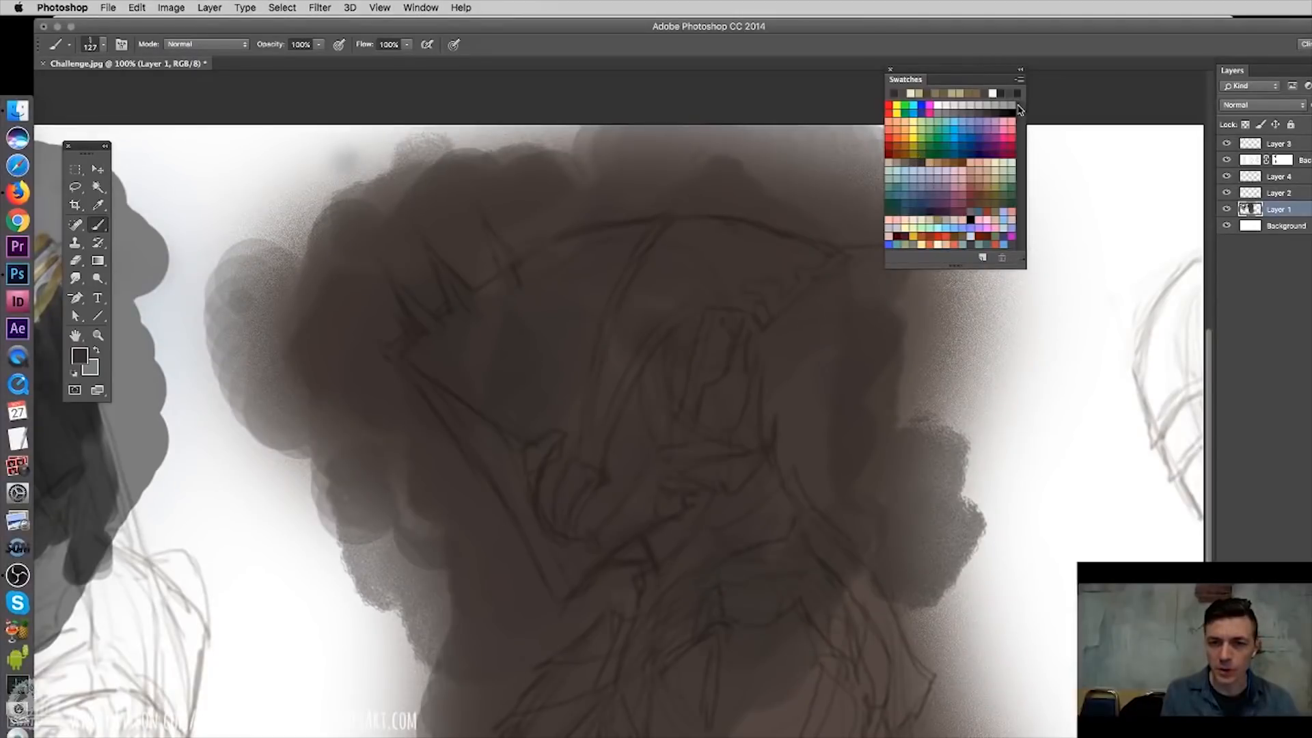
- Fill the helmet's face opening with black, starting with the textured brush at 31 px and refining with a smaller size
left_click(1010, 114)
right_click(749, 455)
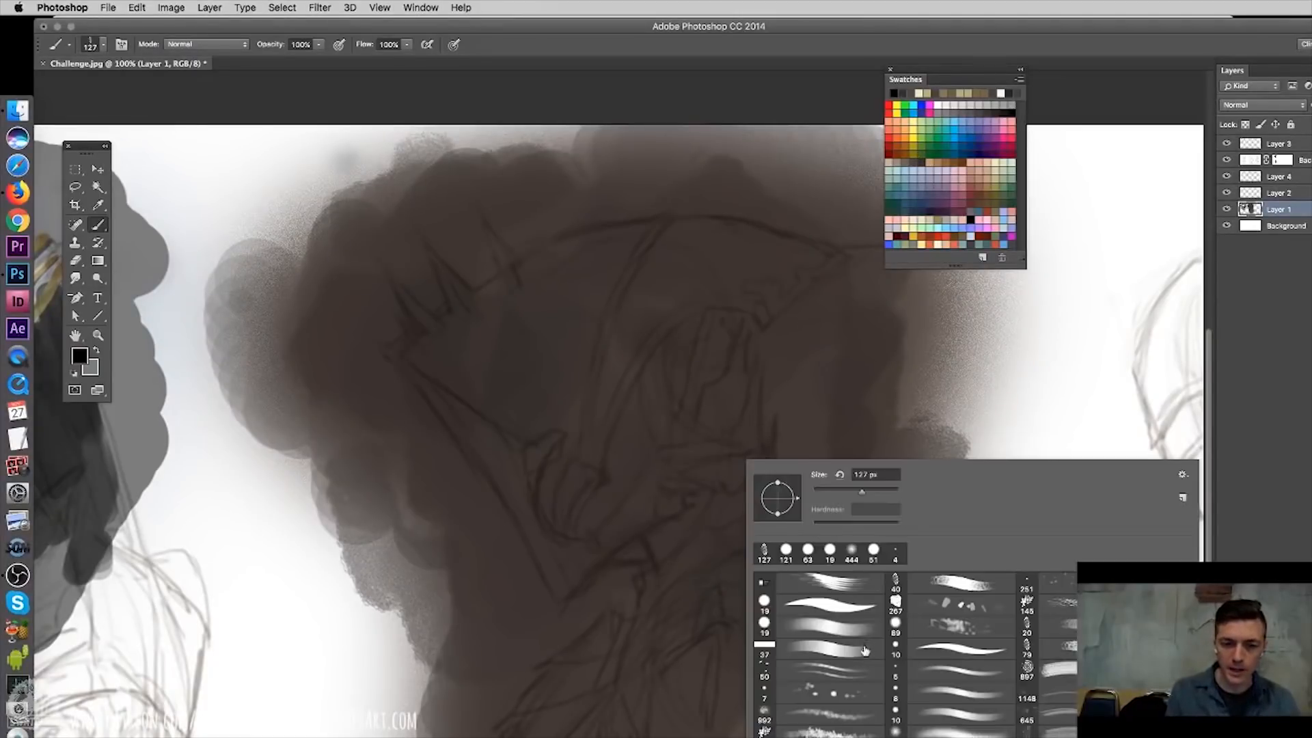
left_click(826, 491)
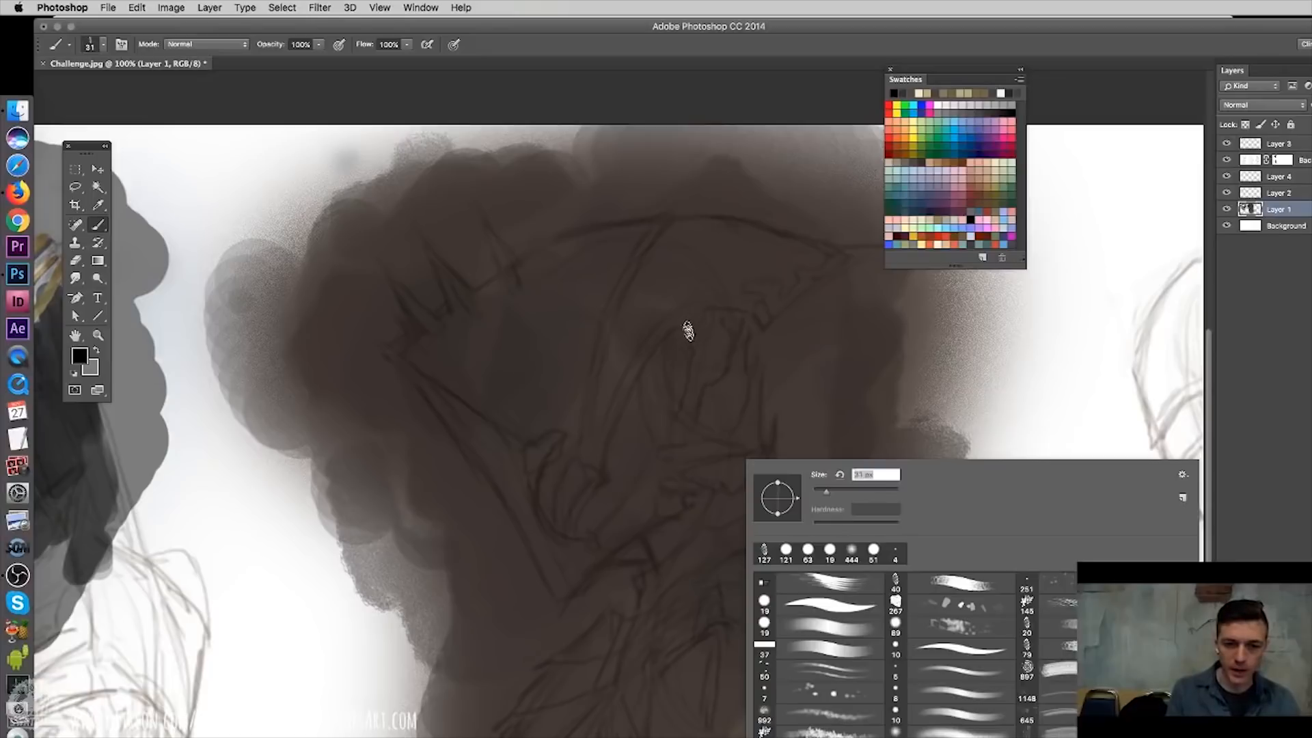
left_click(687, 337)
left_click_drag(685, 338, 676, 410)
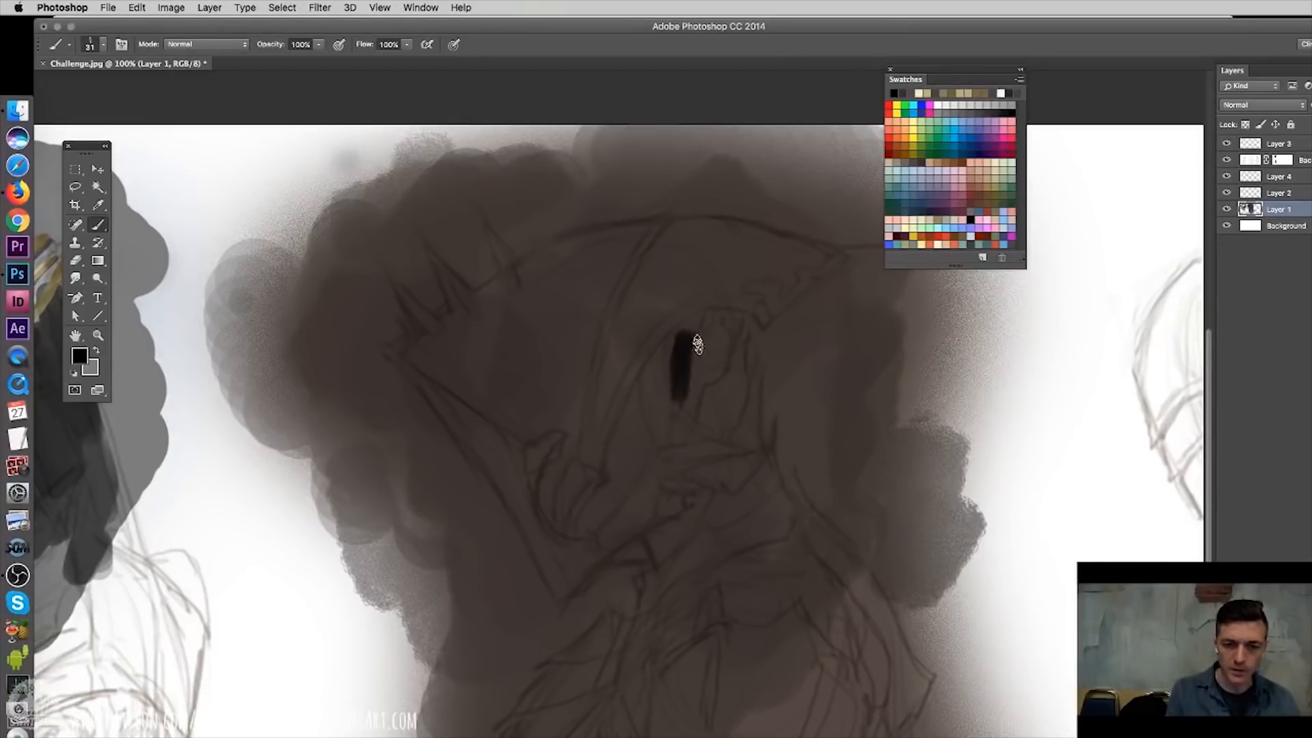
right_click(704, 342)
left_click_drag(788, 380, 784, 378)
left_click(689, 324)
left_click_drag(711, 315, 694, 413)
- Block in the dark neck and collar shadow below the face opening with a 30 px textured brush
right_click(726, 513)
left_click_drag(798, 551, 805, 550)
left_click(705, 376, "alt")
mouse_move(684, 524)
left_mouse_down()
mouse_move(640, 550)
mouse_move(706, 501)
left_mouse_up()
left_click(696, 390, "alt")
left_click_drag(688, 551, 741, 511)
left_click_drag(695, 476, 752, 478)
mouse_move(723, 428)
left_mouse_down()
mouse_move(751, 421)
mouse_move(747, 504)
mouse_move(716, 567)
left_mouse_up()
left_click_drag(712, 573, 591, 654)
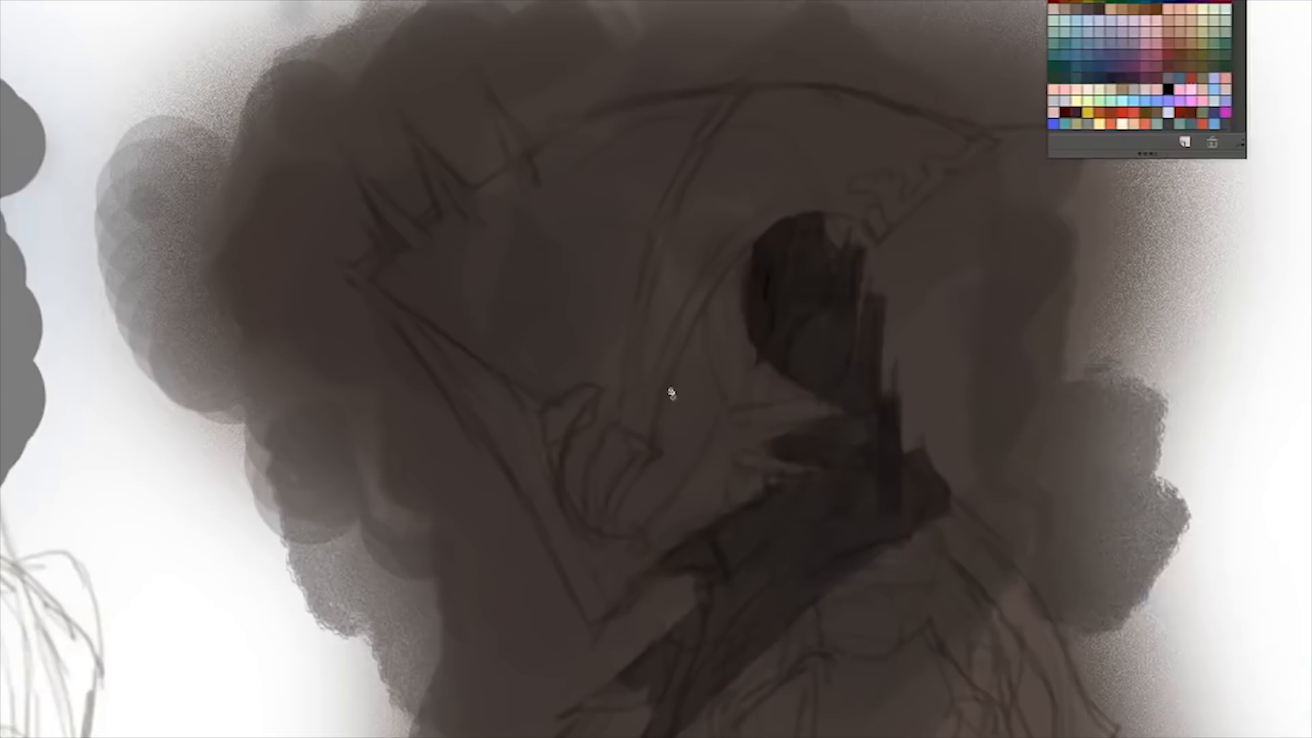
- Darken the helmet's cheek edge, the seam across the dome, the jaw line and the underside of the pointed visor
left_click_drag(615, 440, 669, 341)
mouse_move(735, 291)
left_mouse_down()
mouse_move(624, 492)
mouse_move(606, 463)
mouse_move(615, 437)
left_mouse_up()
mouse_move(674, 241)
left_mouse_down()
mouse_move(625, 444)
mouse_move(569, 500)
left_mouse_up()
left_click_drag(593, 622, 709, 538)
left_click_drag(687, 572, 703, 615)
mouse_move(807, 213)
left_mouse_down()
mouse_move(858, 222)
mouse_move(1035, 124)
left_mouse_up()
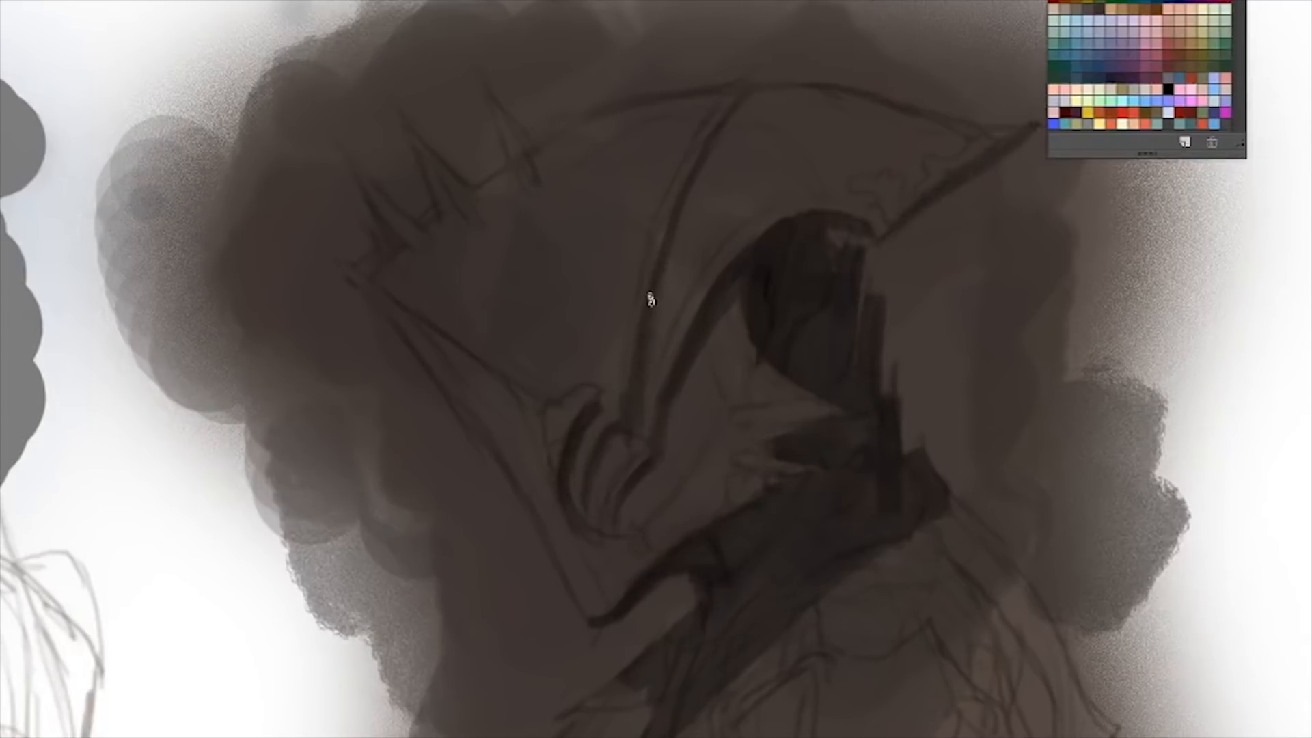
- Paint the dark gaps between the mouth spikes and fill in the three spikes at the back of the helmet
left_click_drag(796, 418, 735, 429)
left_click_drag(792, 468, 731, 482)
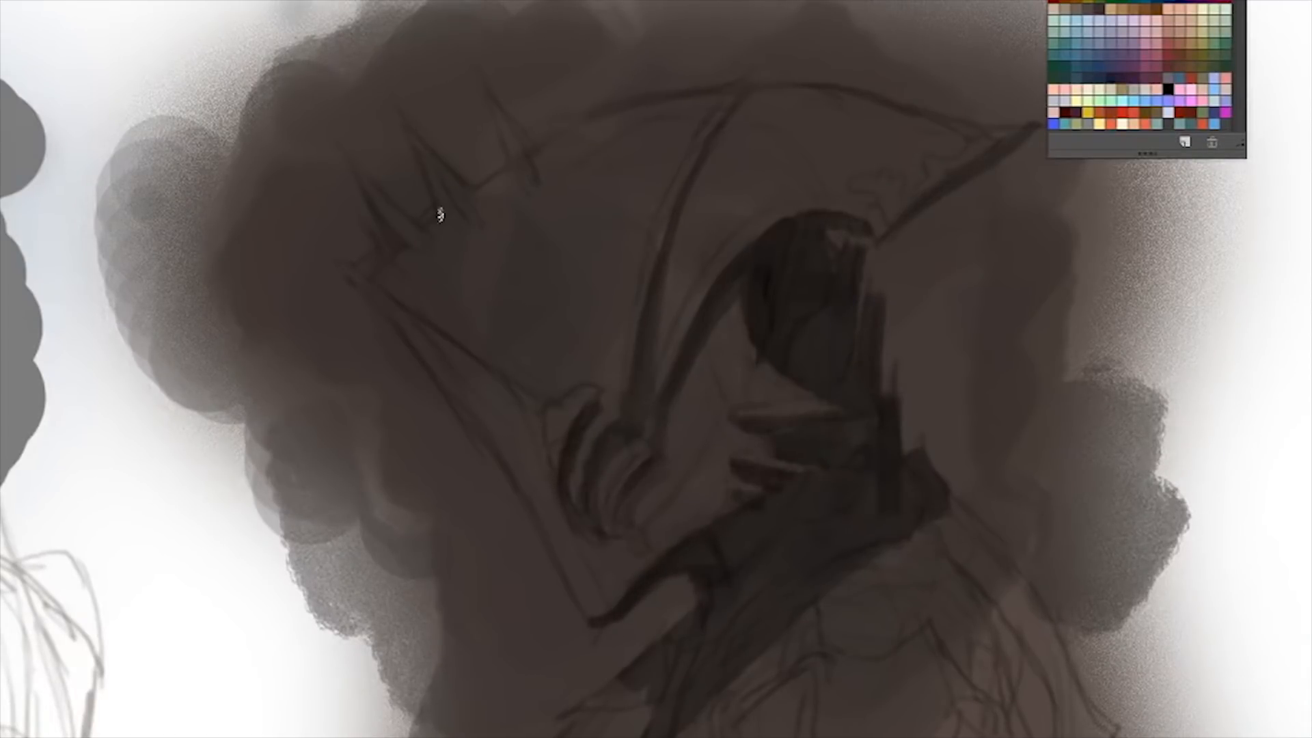
left_click_drag(342, 149, 409, 256)
left_click_drag(409, 130, 466, 209)
left_click_drag(488, 81, 535, 175)
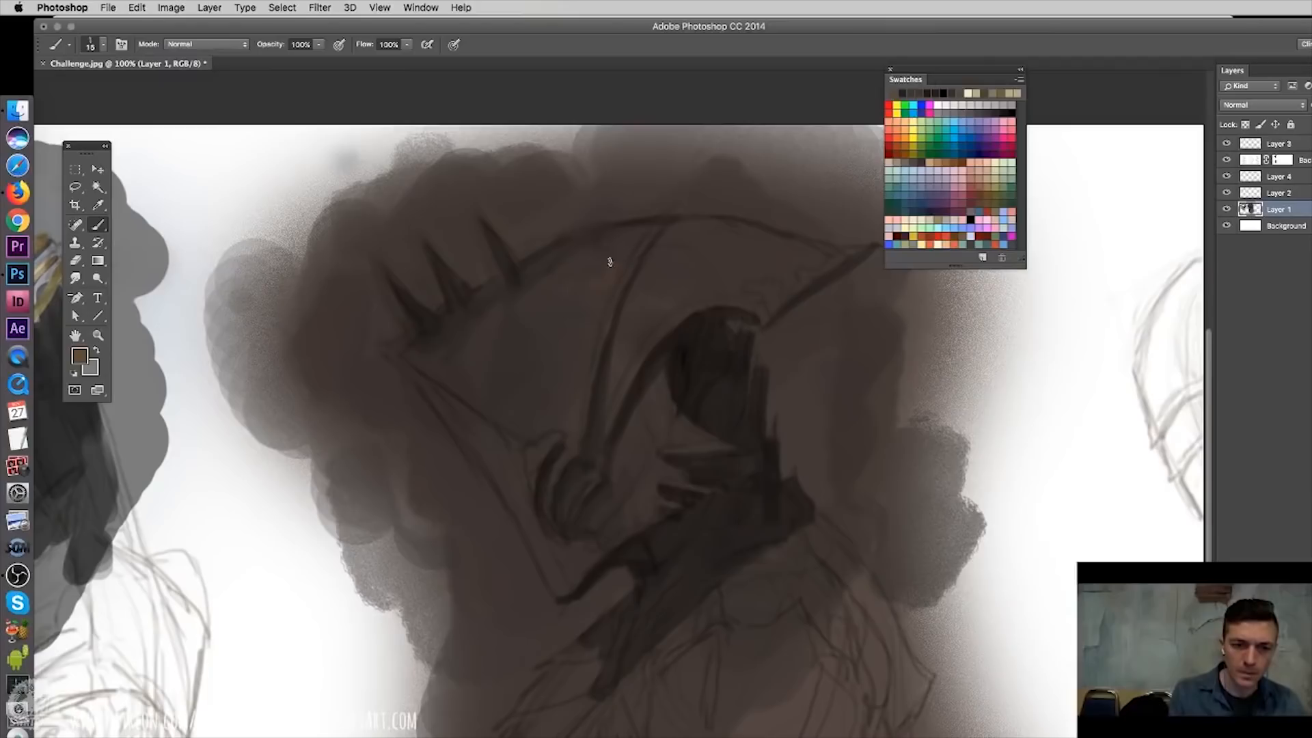
- Set the brush to 20 px and paint muted ochre patches on the helmet's dome
right_click(605, 287)
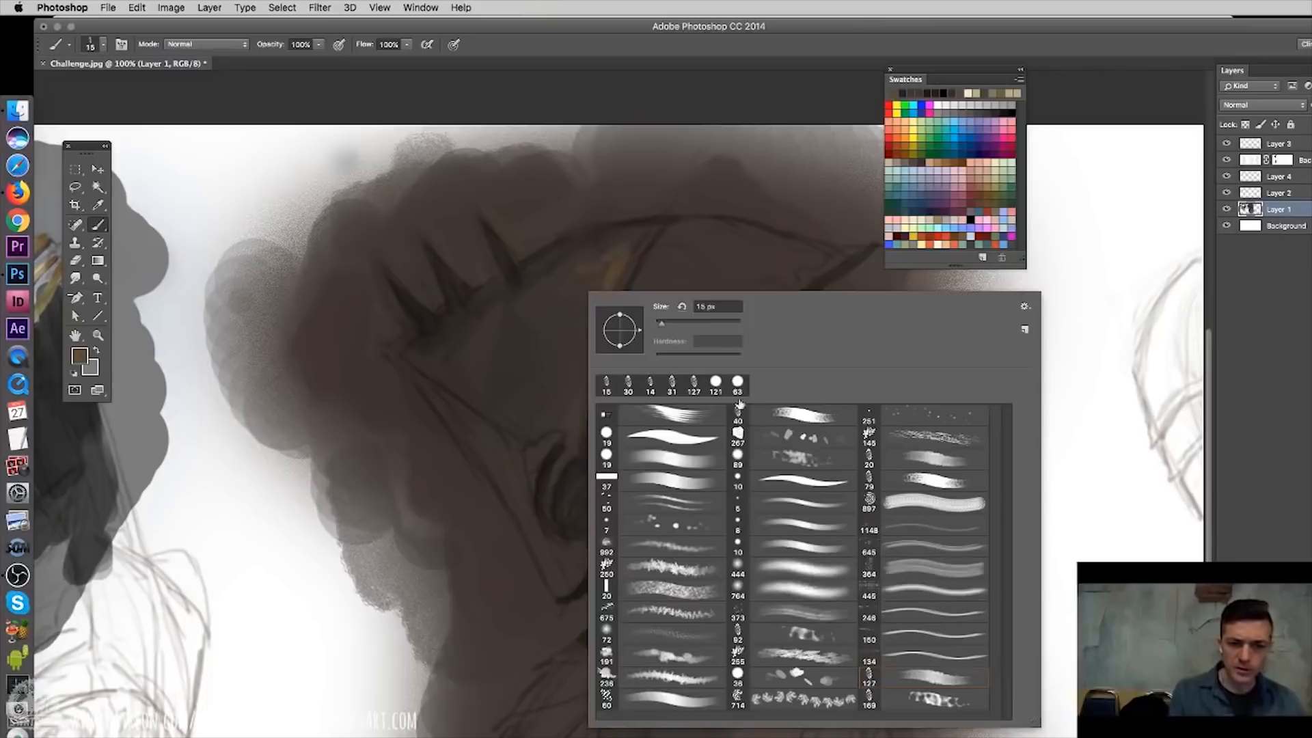
left_click_drag(664, 316, 667, 318)
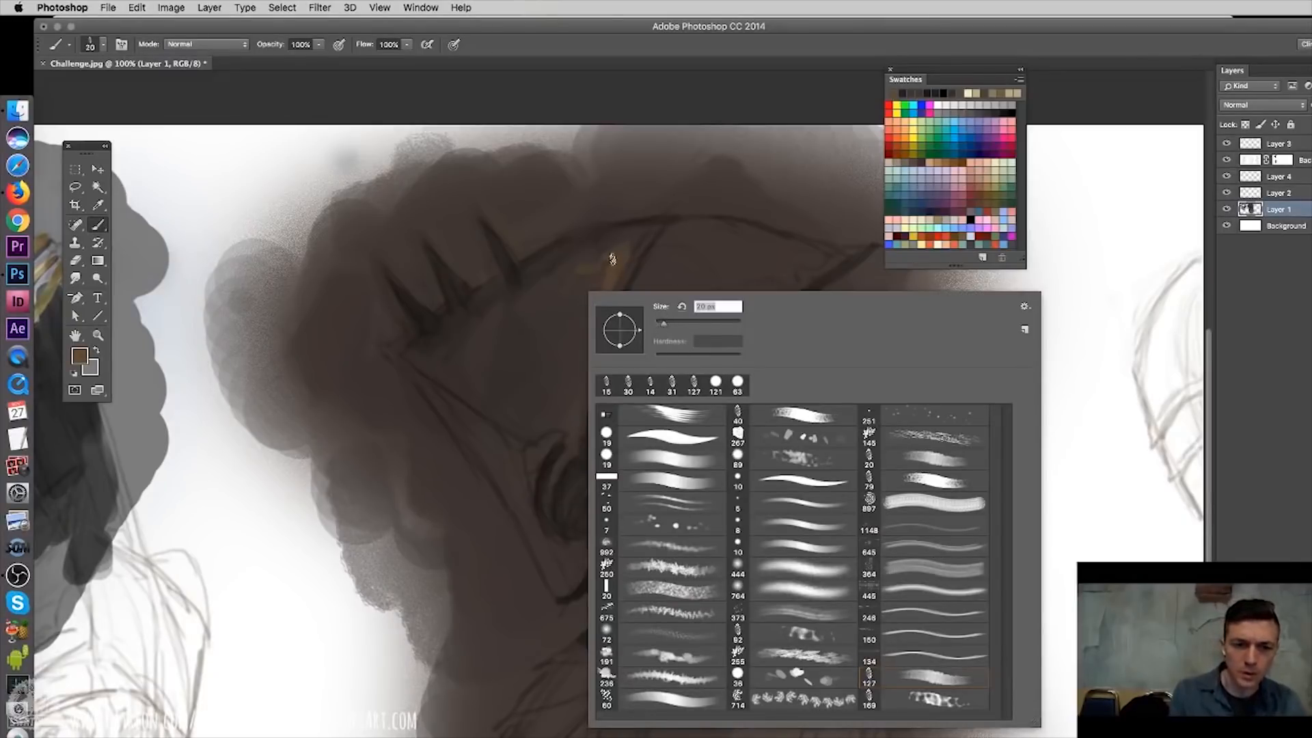
left_click(585, 295)
left_click(595, 287, "alt")
left_click(606, 284, "alt")
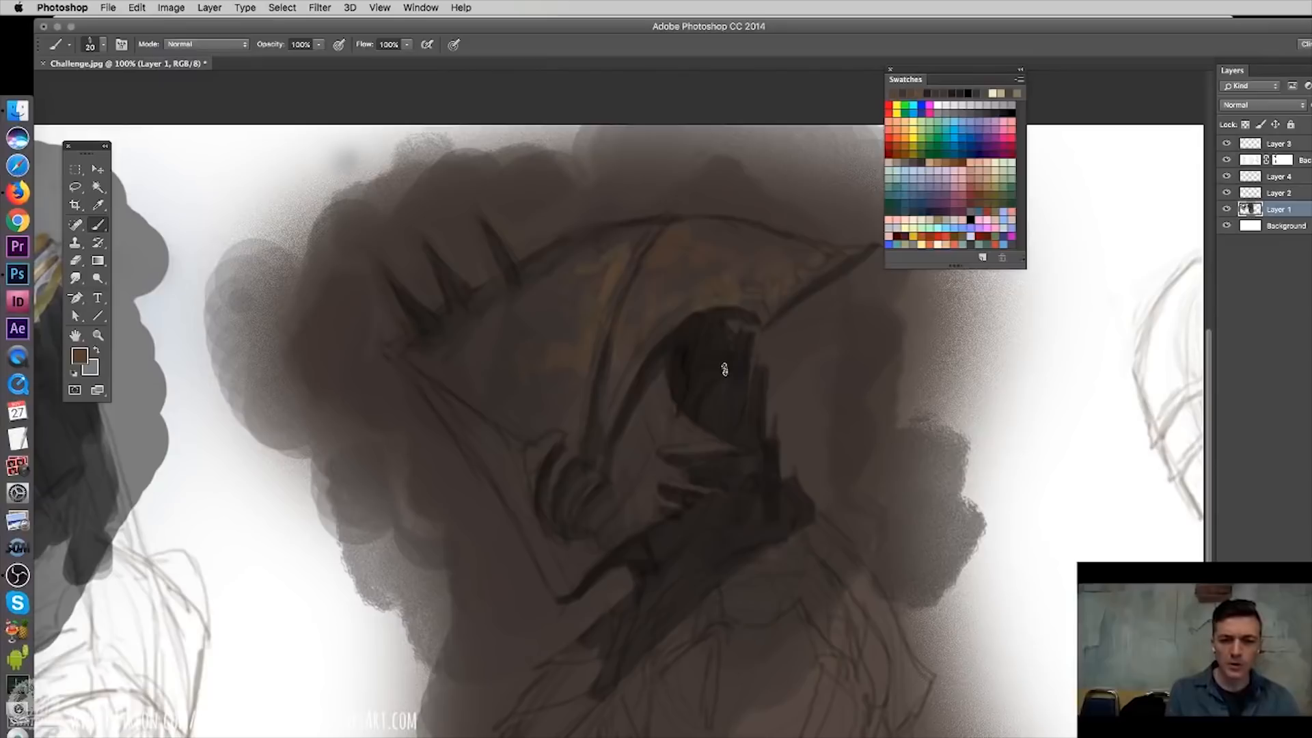
- Shade the pointed visor and the dome's upper edge with dark brown tones
left_click(683, 373, "alt")
mouse_move(685, 236)
left_mouse_down()
mouse_move(714, 294)
mouse_move(734, 298)
mouse_move(763, 234)
mouse_move(788, 287)
mouse_move(839, 269)
left_mouse_up()
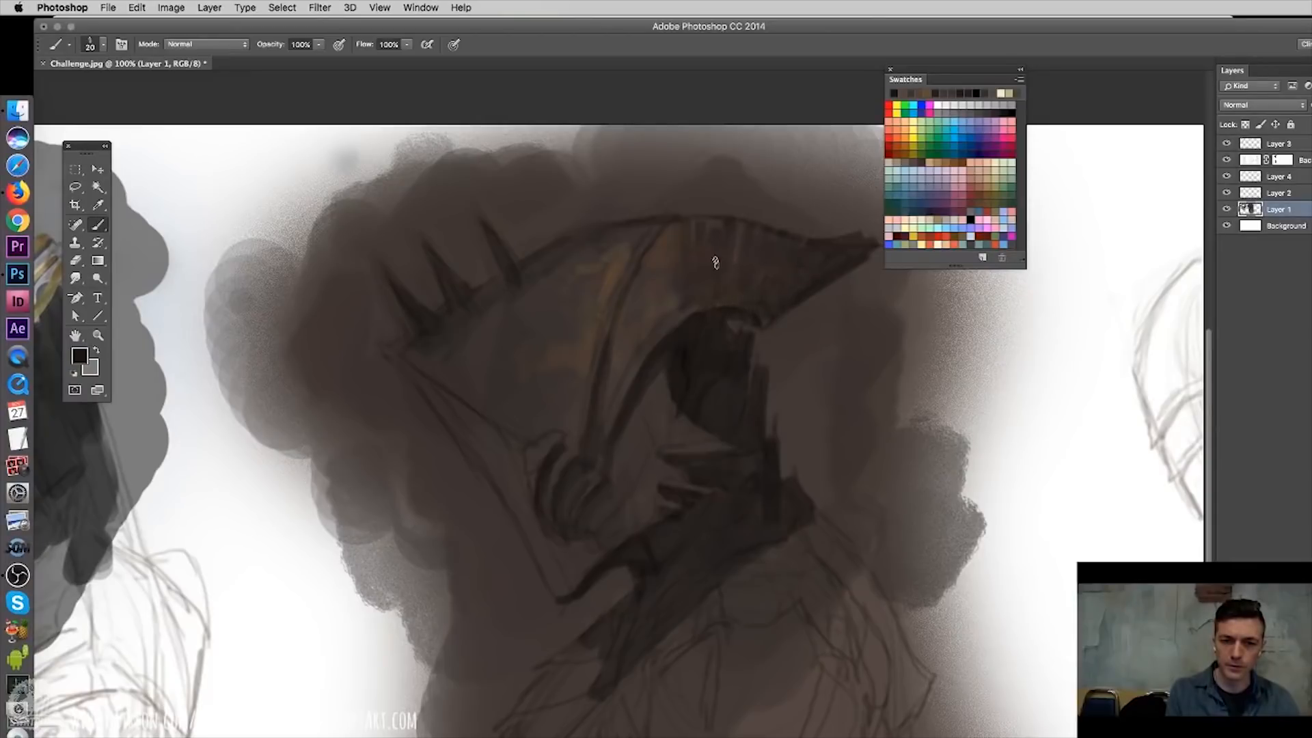
mouse_move(734, 225)
left_mouse_down()
mouse_move(698, 258)
mouse_move(677, 226)
mouse_move(651, 262)
mouse_move(630, 345)
left_mouse_up()
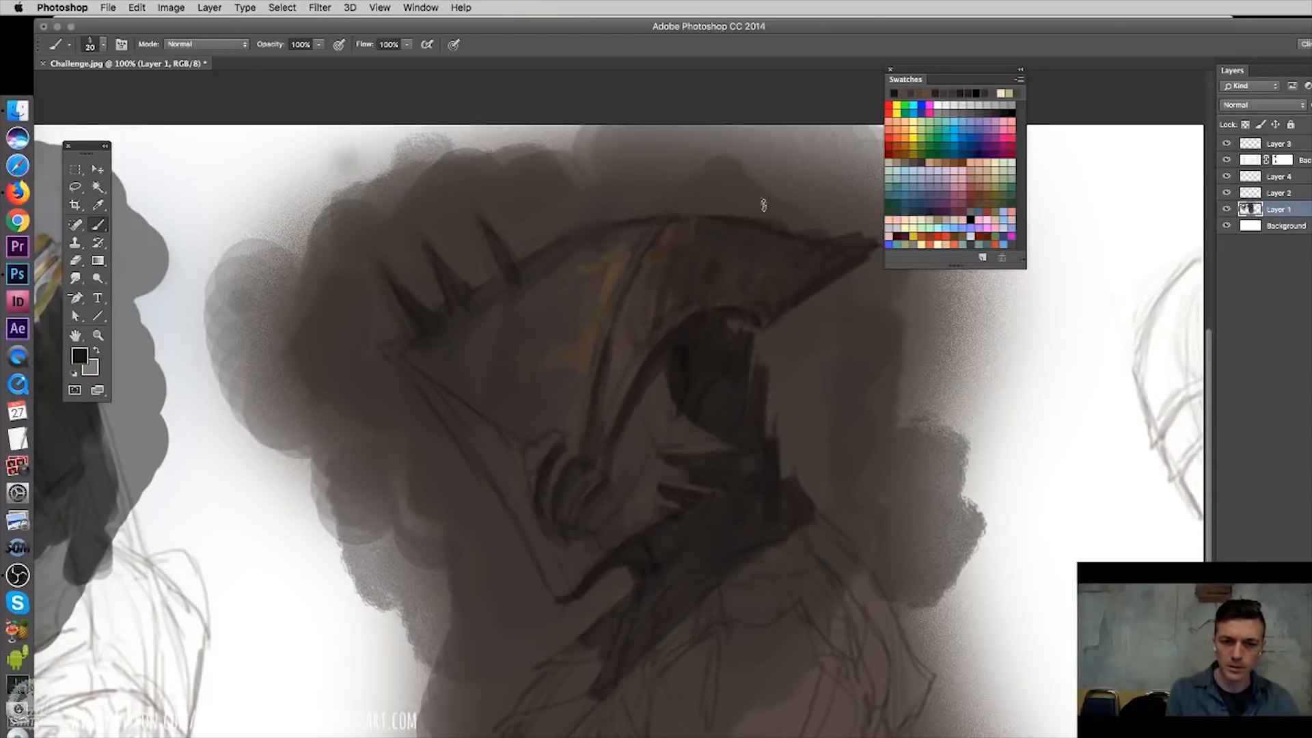
left_click(659, 271, "alt")
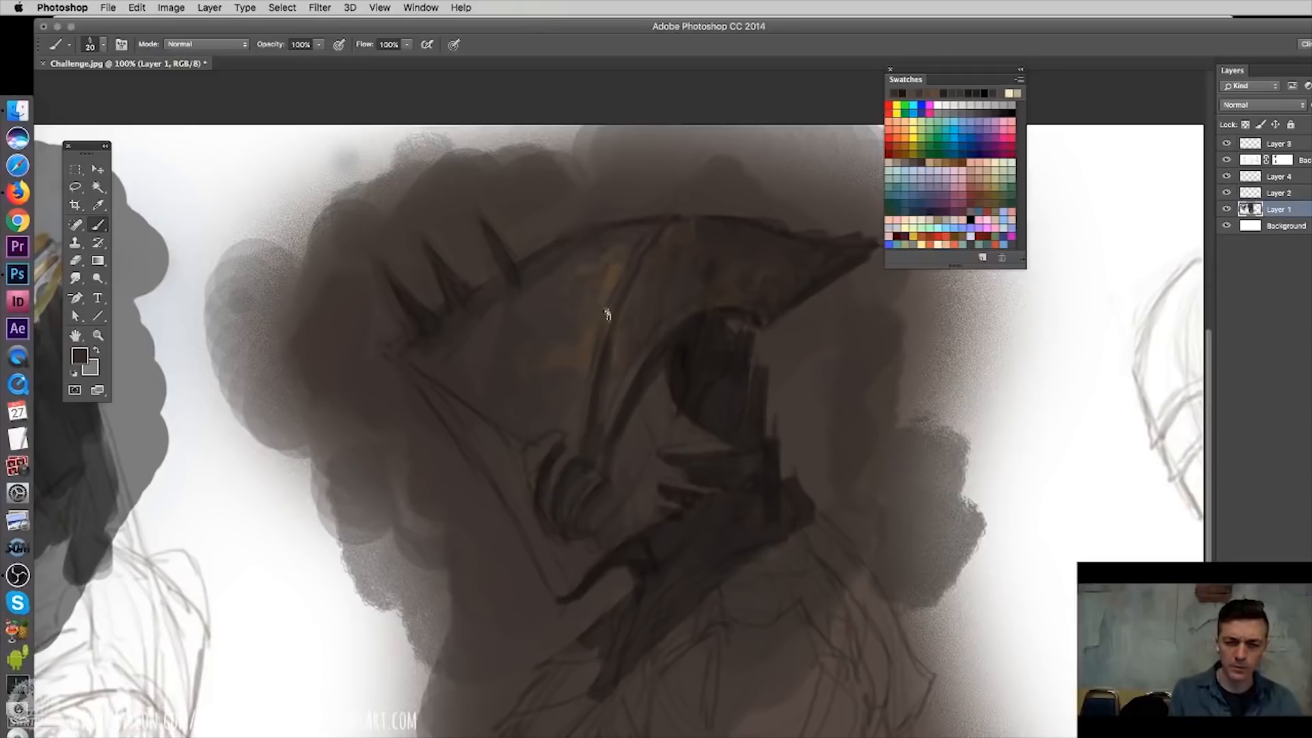
left_click(522, 265, "alt")
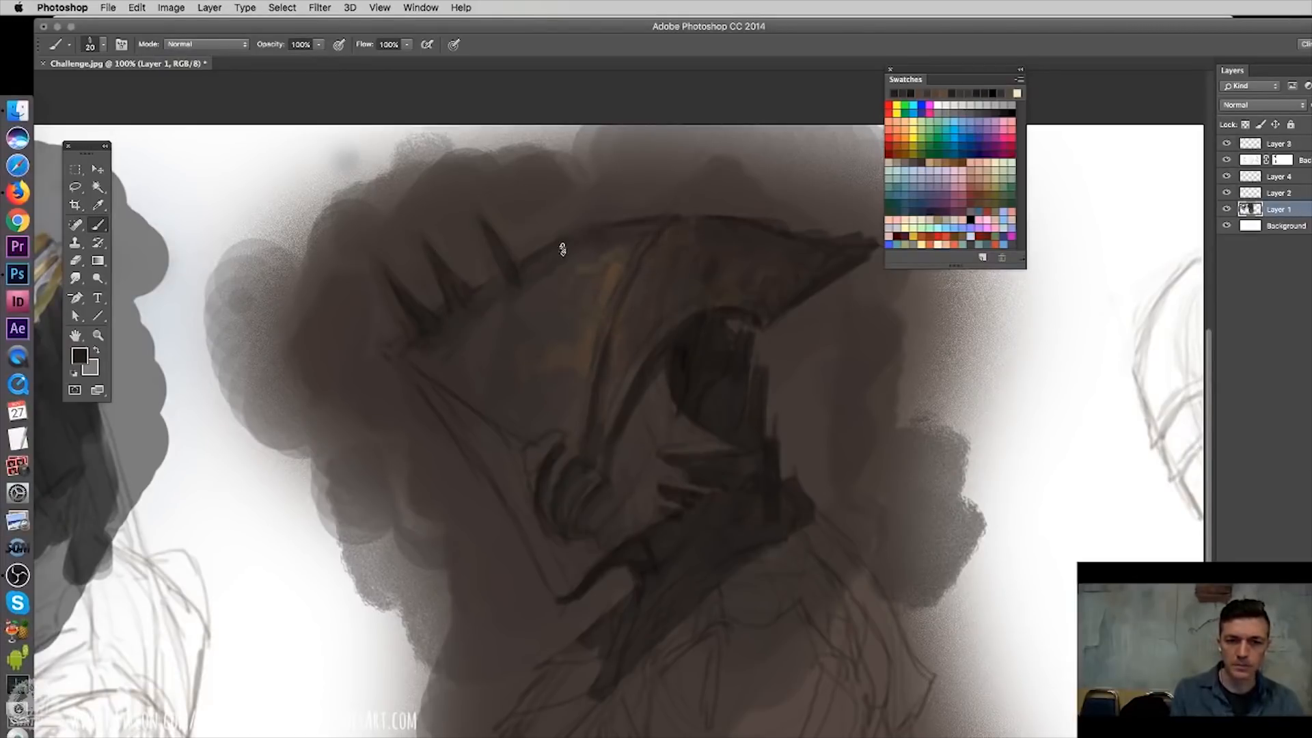
left_click_drag(593, 260, 630, 254)
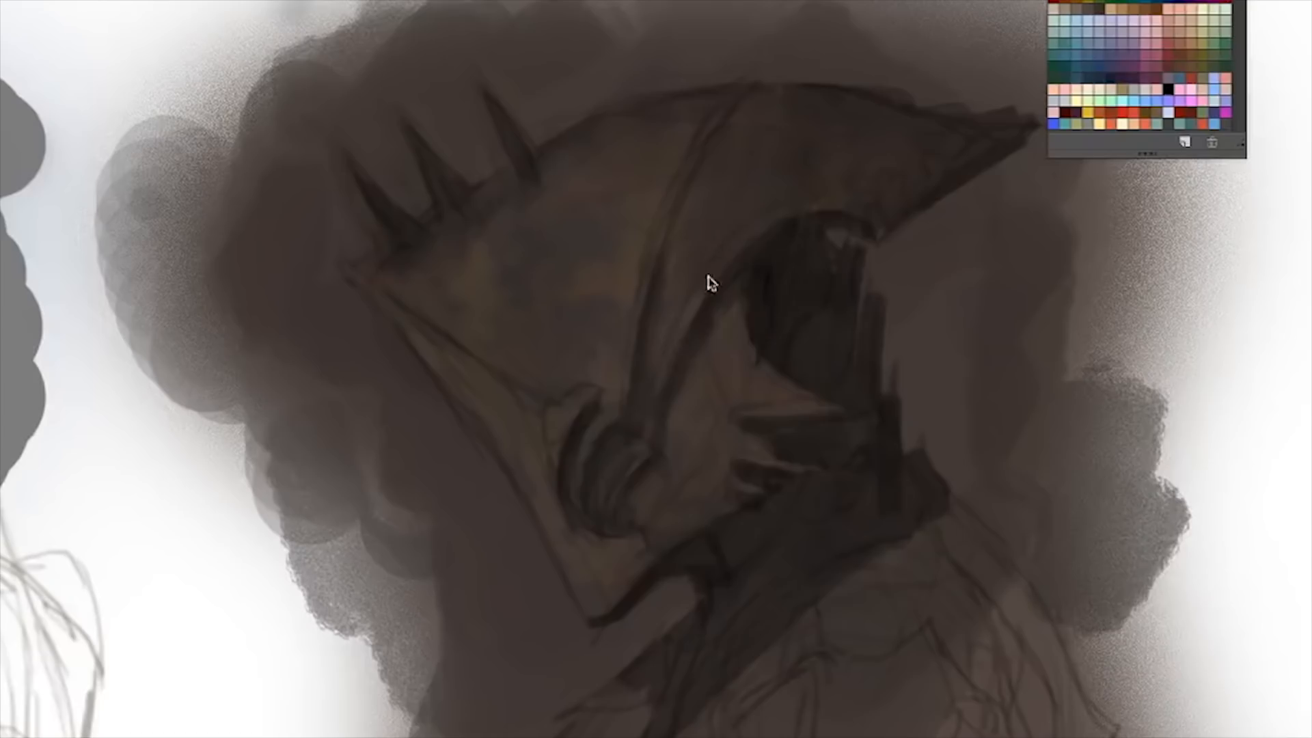
- Brighten the helmet's dome with glowing yellow and orange tones using a large round brush
right_click(642, 362)
key("Return")
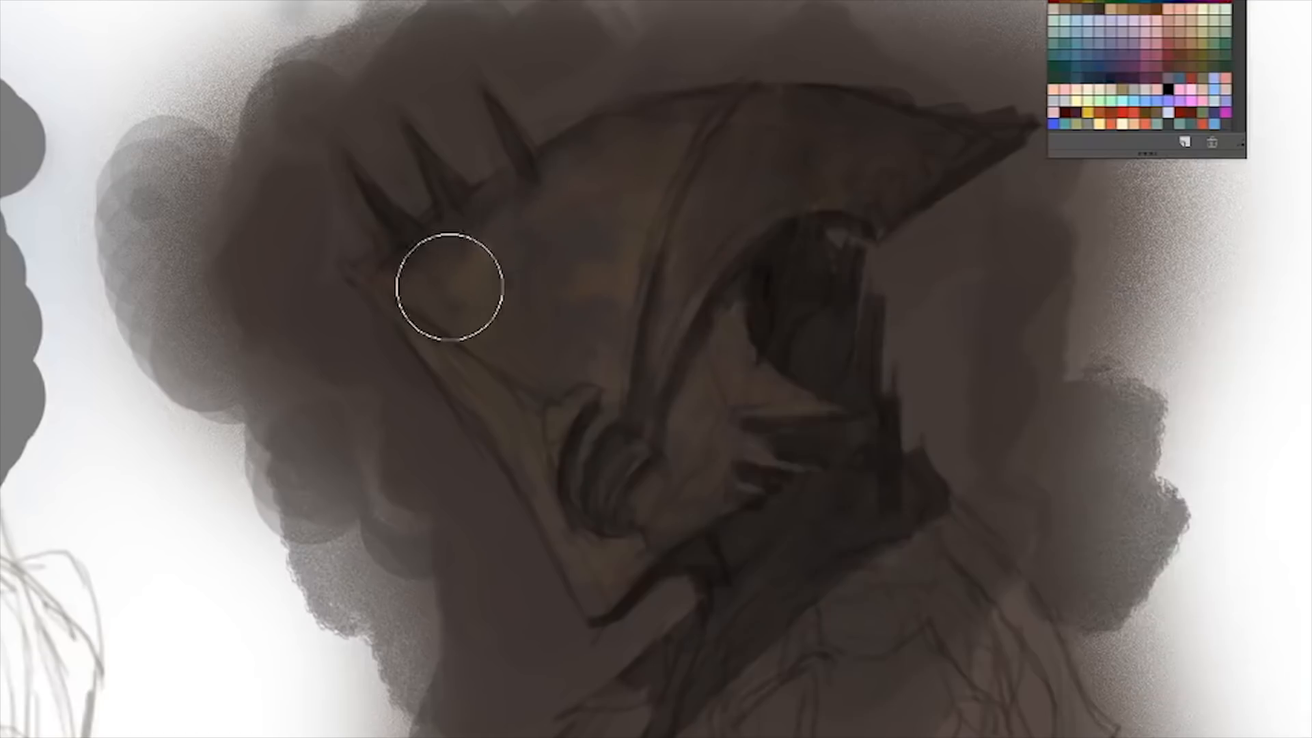
mouse_move(449, 312)
left_mouse_down()
mouse_move(556, 281)
mouse_move(635, 167)
left_mouse_up()
left_click_drag(463, 302, 512, 328)
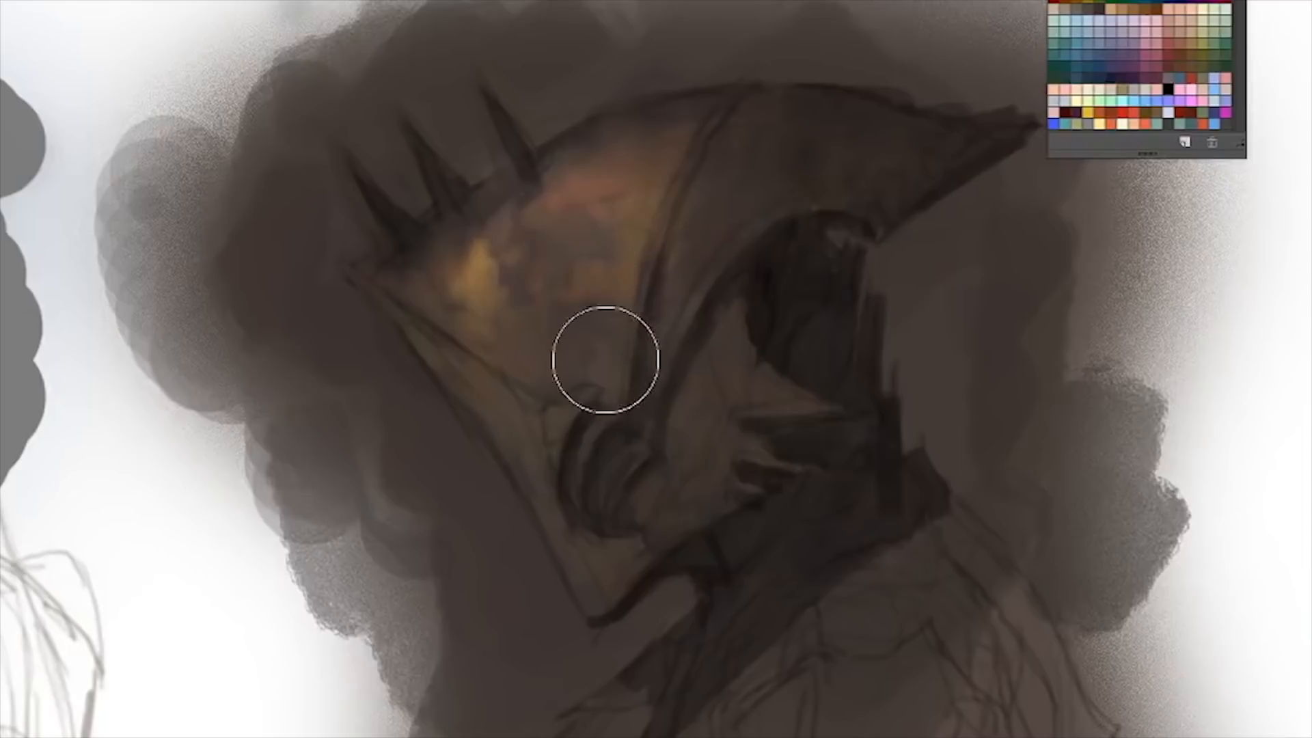
left_click_drag(558, 303, 530, 263)
- Try a violet tone beside the helmet's spikes and block in a teal backdrop around the helmet on Layer 2
left_click(504, 210, "alt")
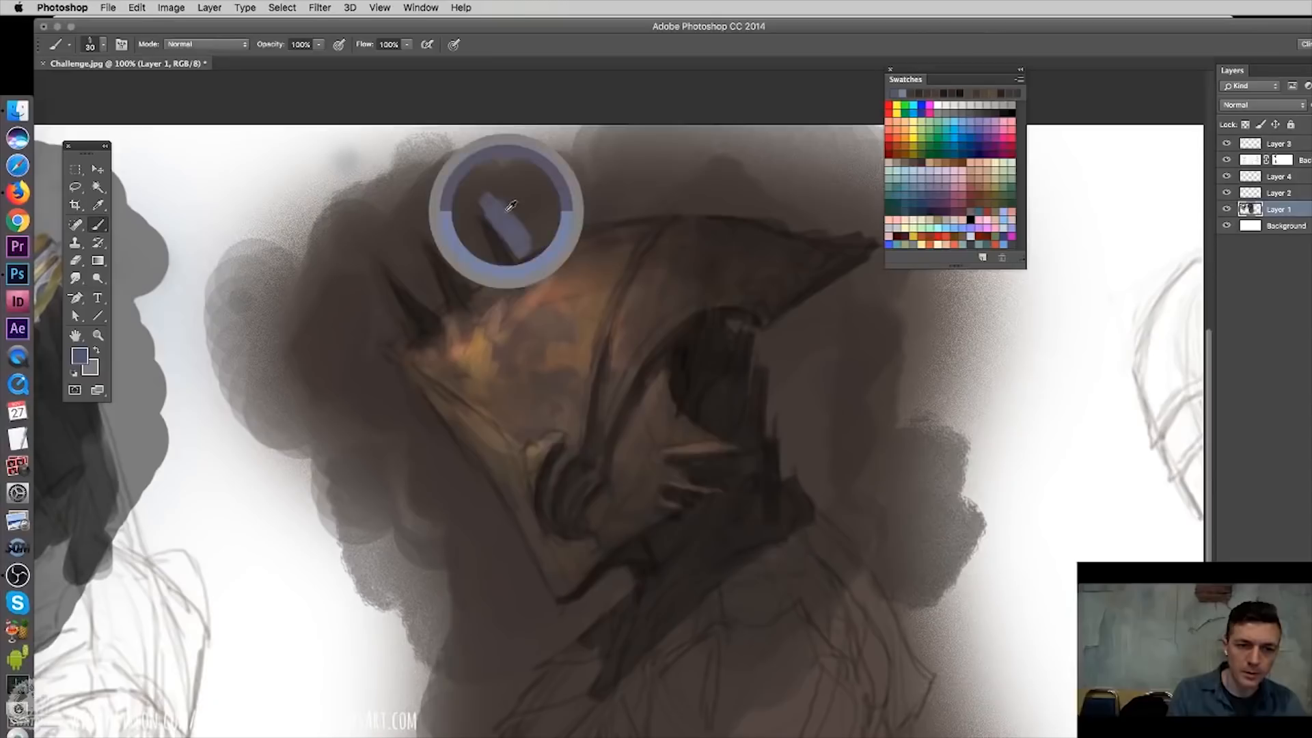
mouse_move(498, 203)
left_mouse_down()
mouse_move(521, 227)
mouse_move(504, 191)
left_mouse_up()
left_click(500, 195, "alt")
left_click_drag(523, 239, 504, 196)
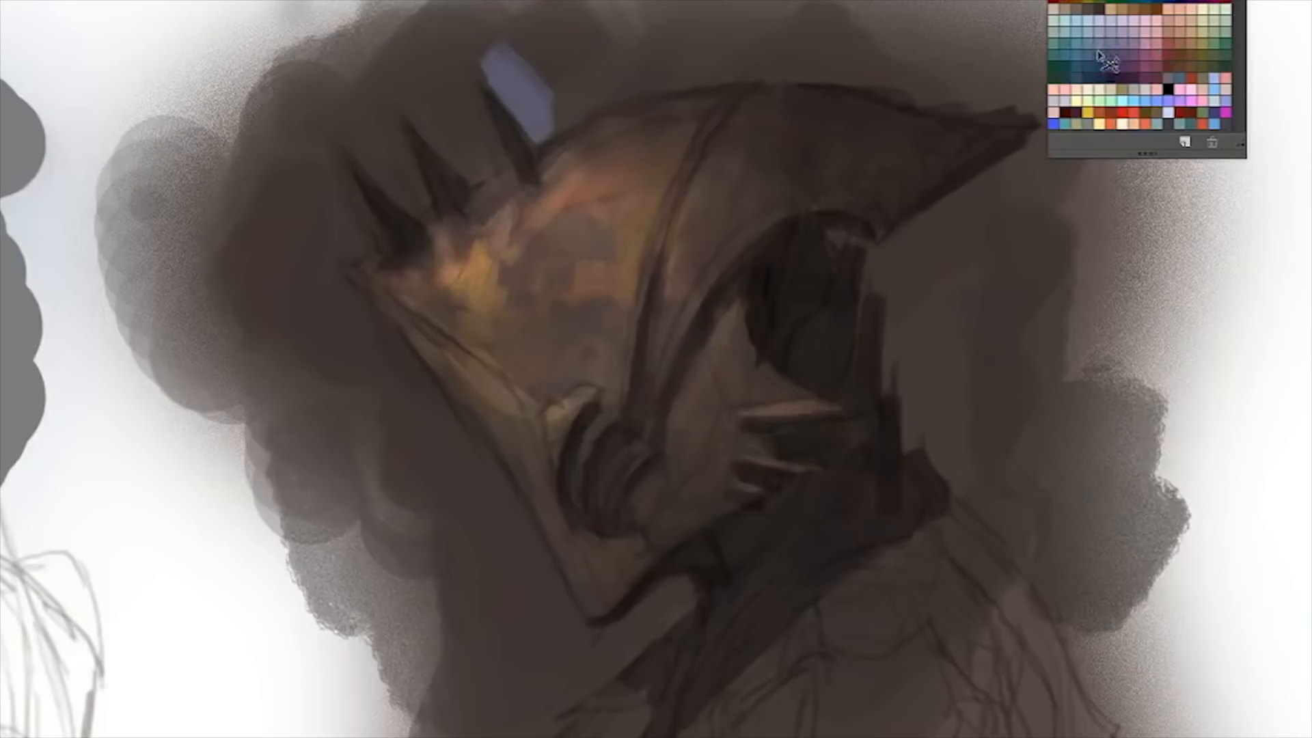
left_click(500, 200, "alt")
left_click_drag(509, 62, 529, 78, "alt")
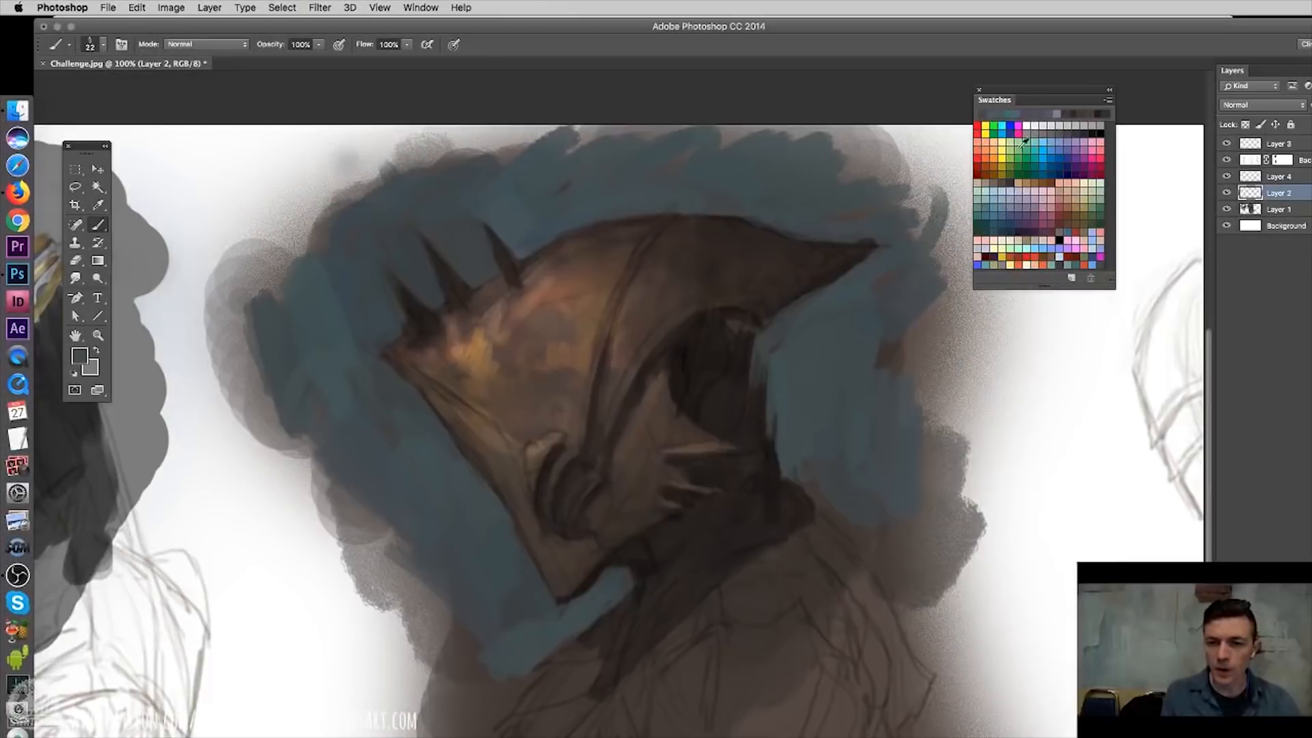
- Blend muted grey and violet tones into the helmet's dome and cheek on Layer 2
left_click(1057, 133)
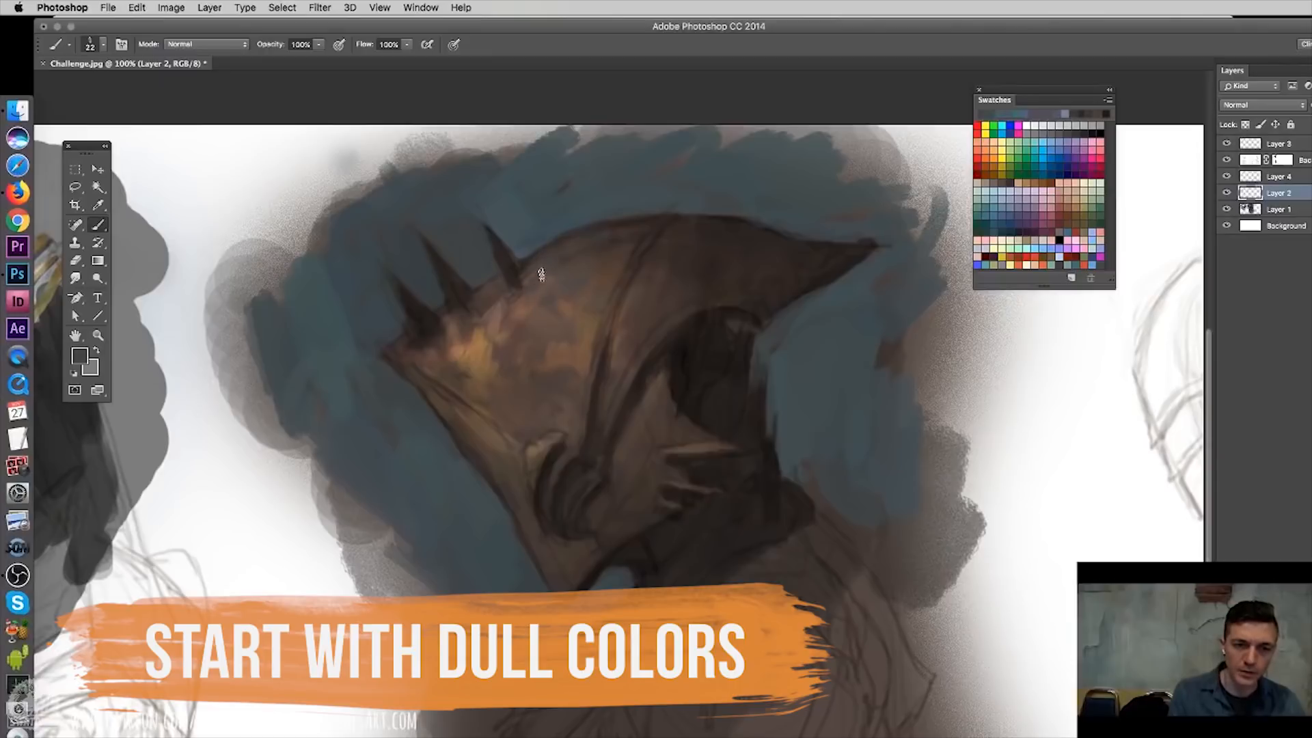
left_click(627, 234, "alt")
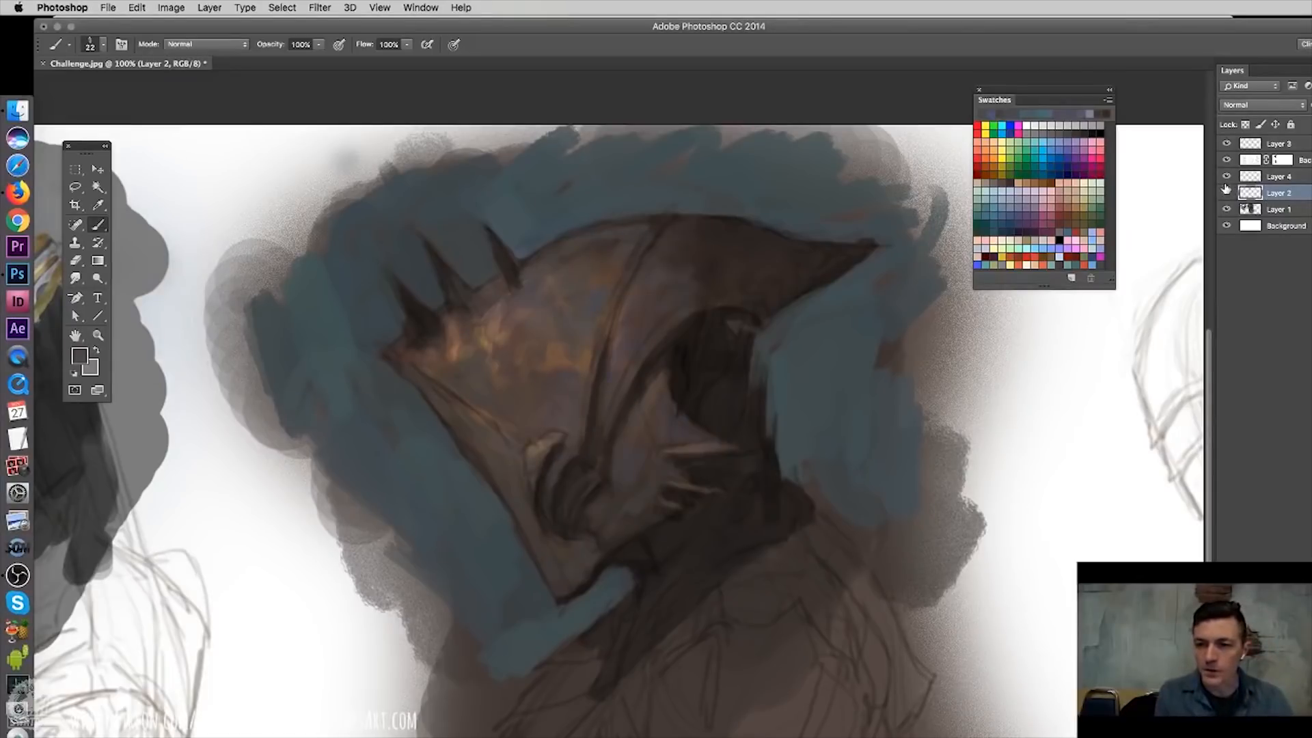
- On Layer 4, choose a tan colour and paint a small highlight near the base of the spikes with a 9 px brush
left_click(1257, 177)
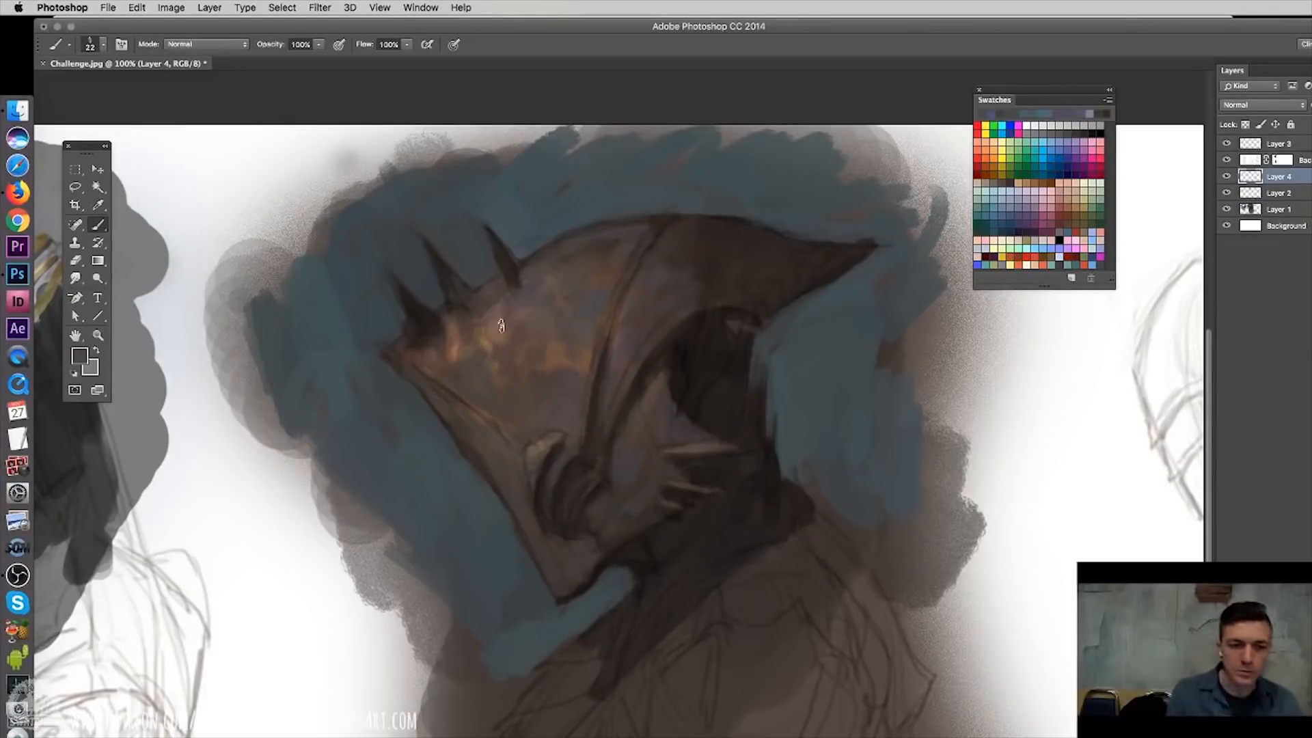
left_click(1074, 205)
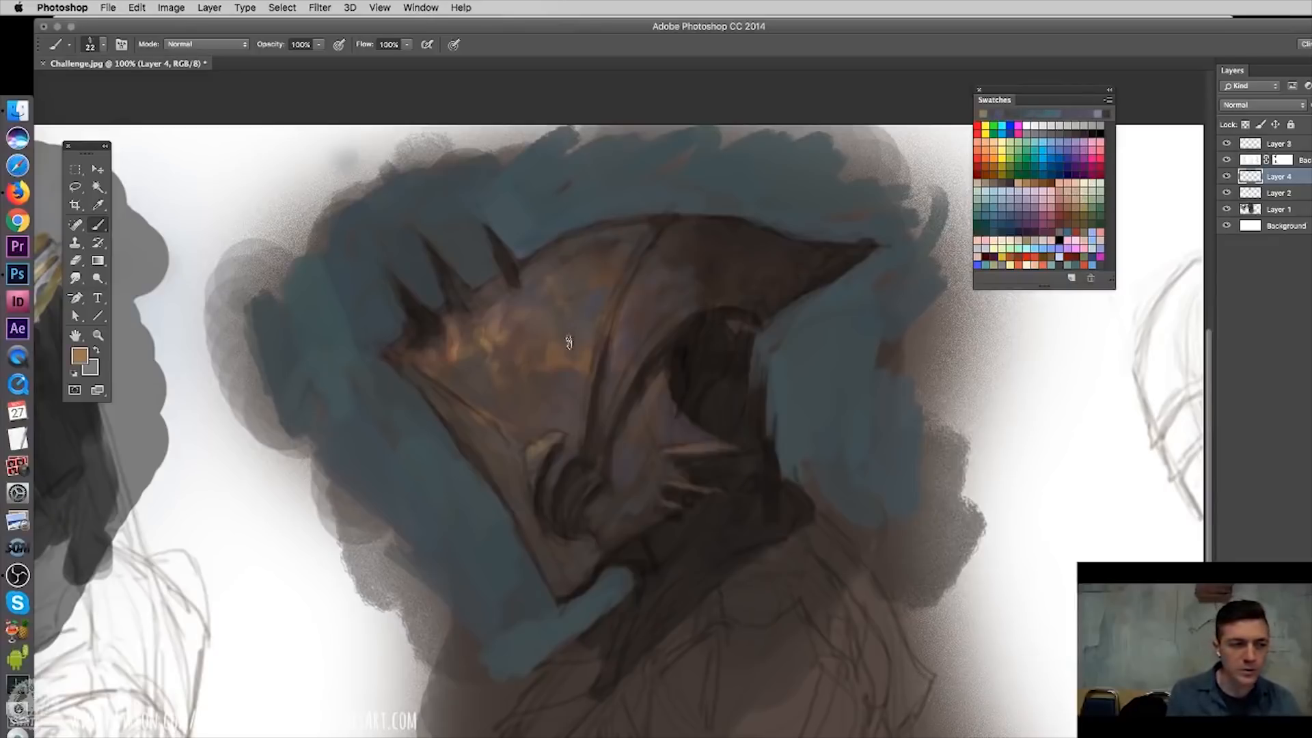
left_click(1074, 193)
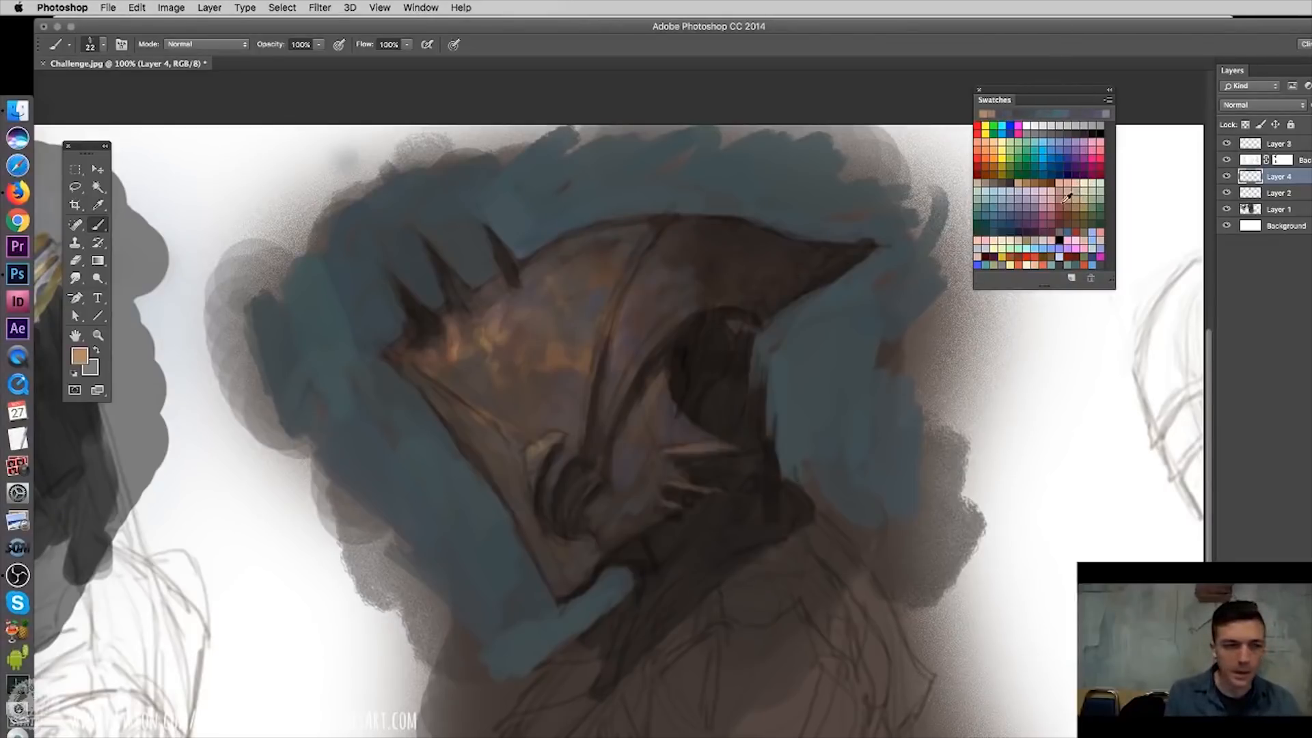
left_click(80, 356)
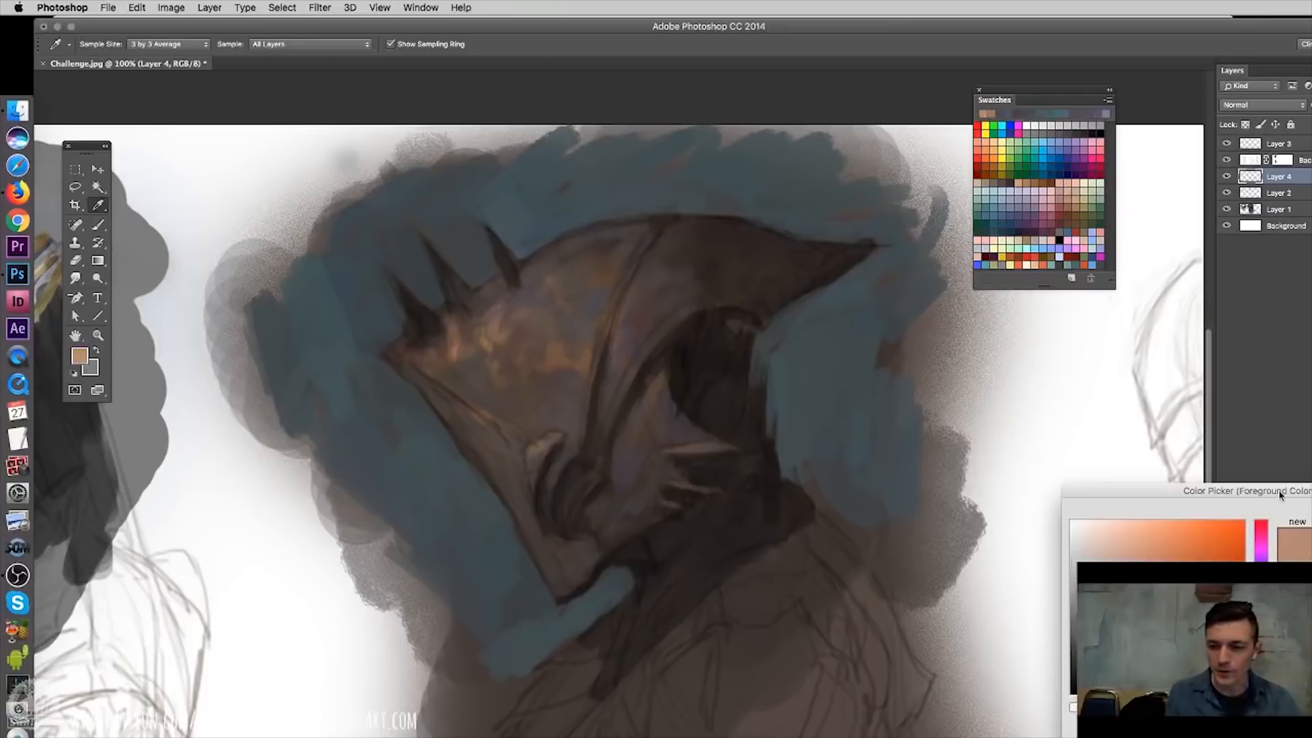
left_click_drag(1282, 496, 700, 213)
key("Return")
right_click(410, 334)
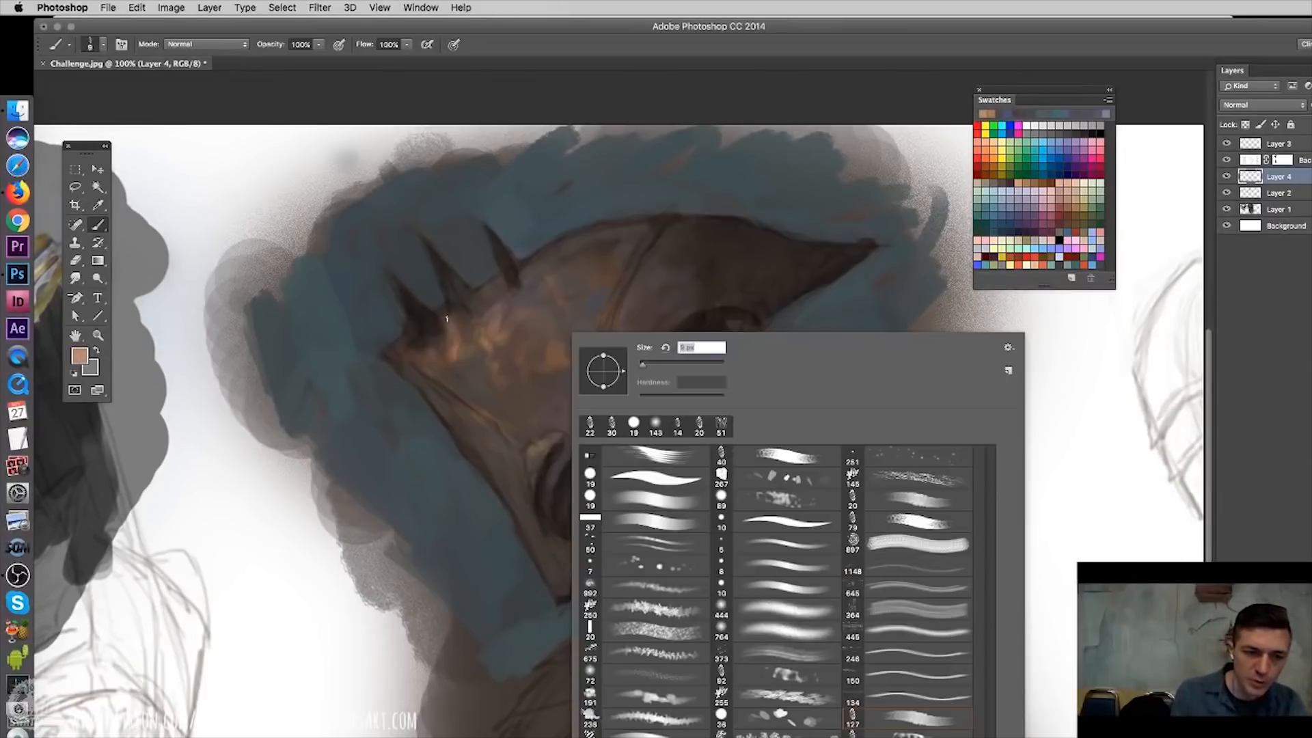
left_click_drag(446, 316, 447, 325)
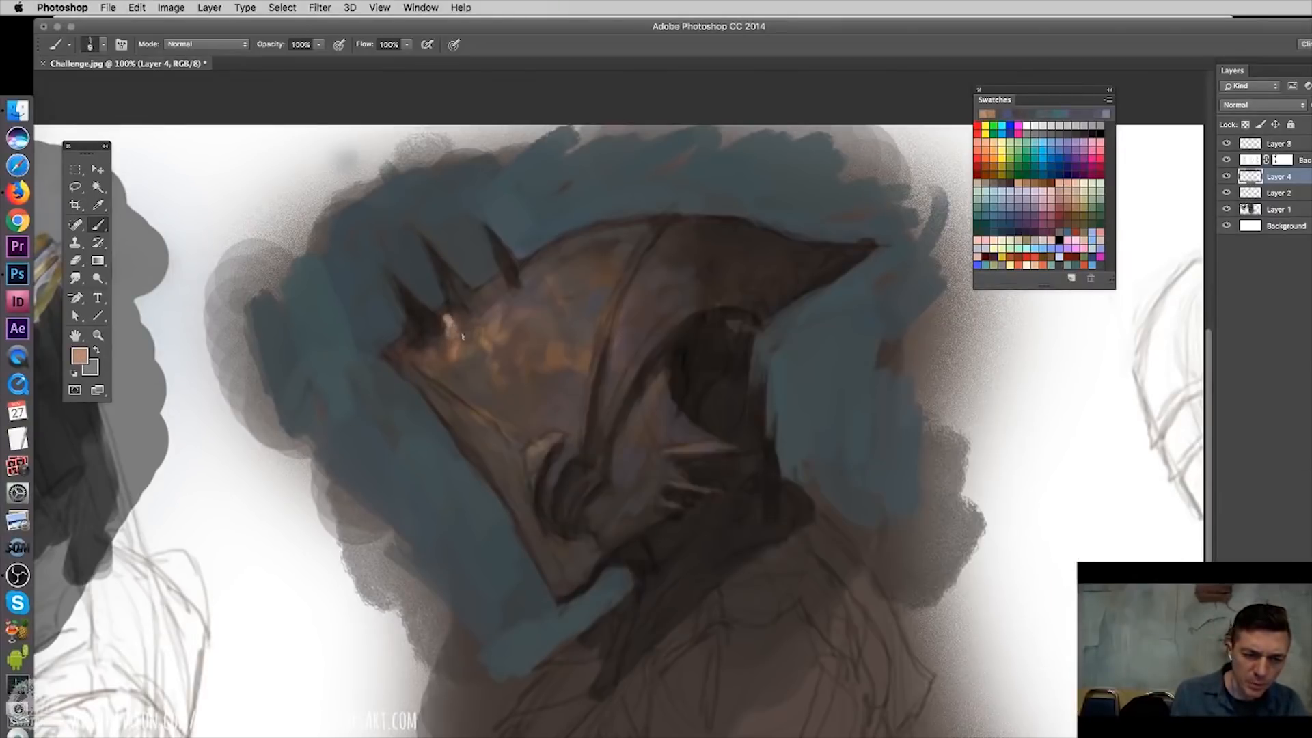
- On Layer 2, paint a thin light tan highlight along the seam between dome and visor with a small hard round brush
key("alt+[")
left_click(1066, 193)
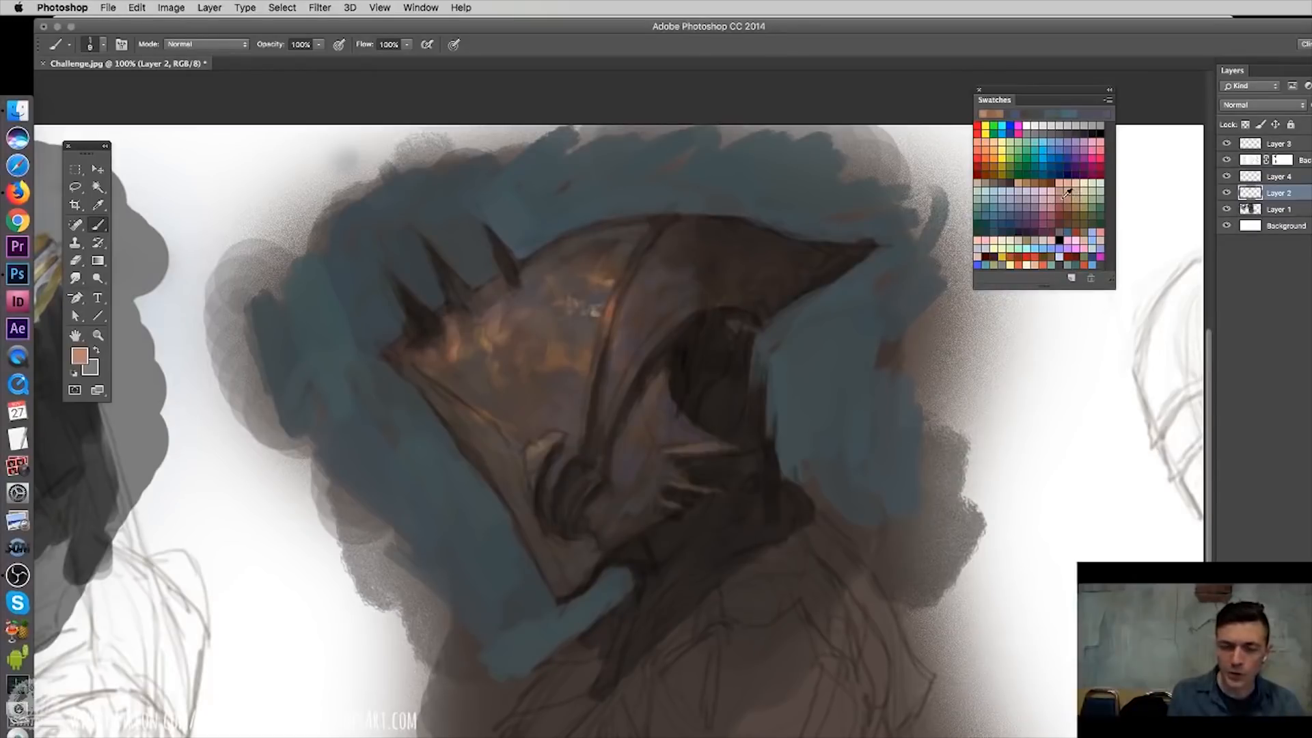
right_click(629, 295)
left_click(840, 559)
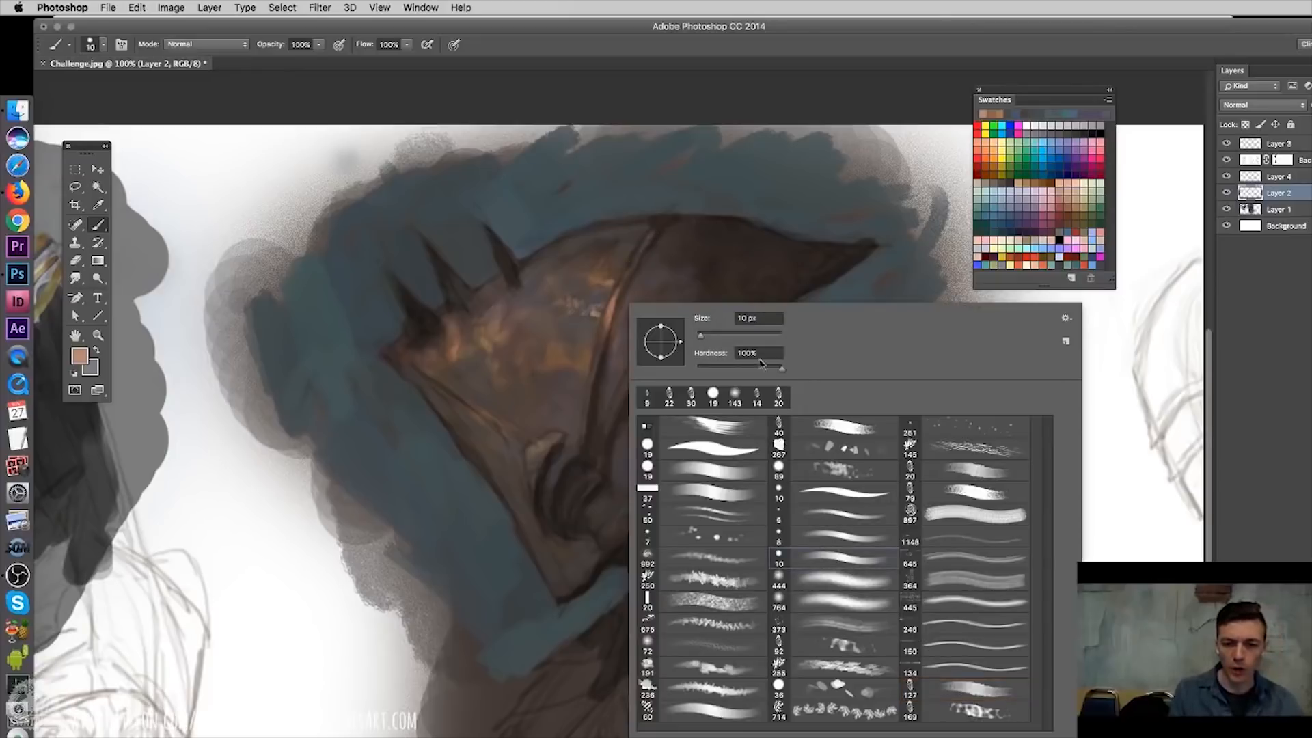
left_click(636, 256)
right_click(658, 262)
left_click(859, 499)
left_click(600, 358)
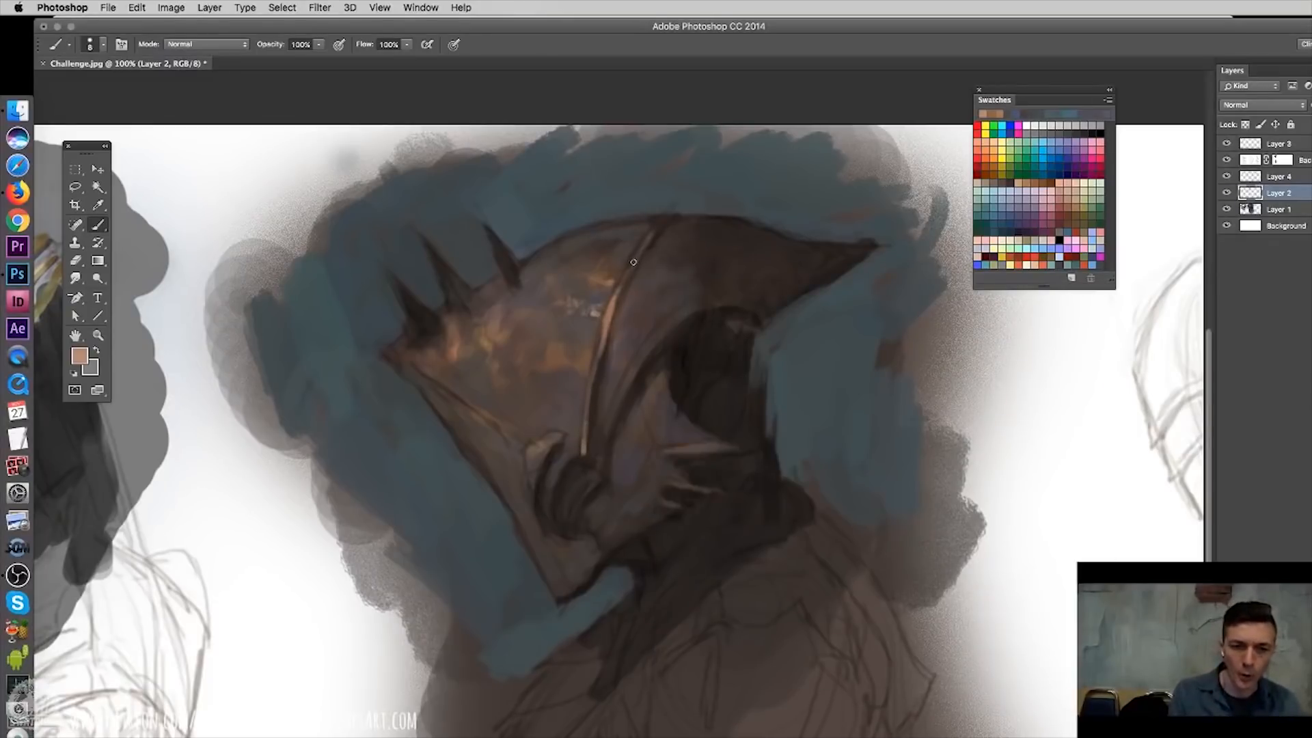
- On Layer 2, paint light tan highlights along the helmet's seam, front trim and eye rim, and add small orange patches to the dome and visor
left_click_drag(644, 243, 663, 221)
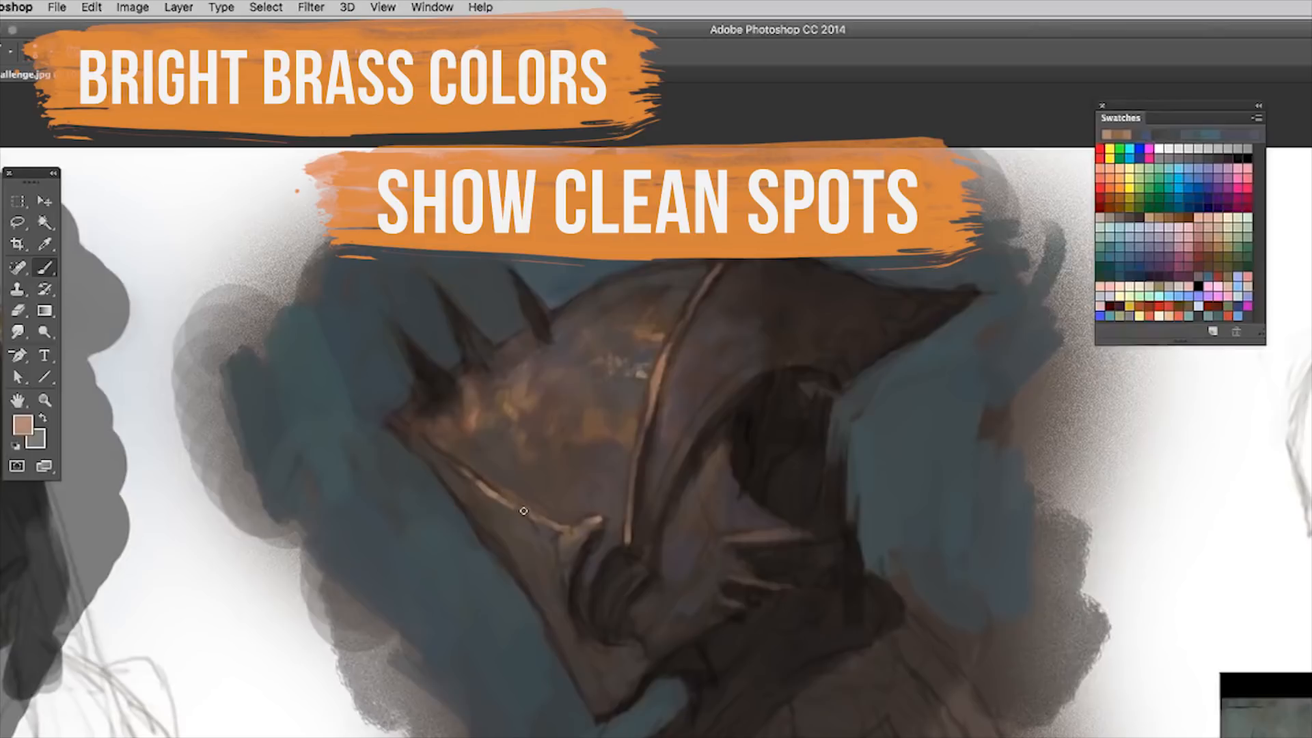
left_click_drag(400, 434, 393, 423)
left_click(1220, 238)
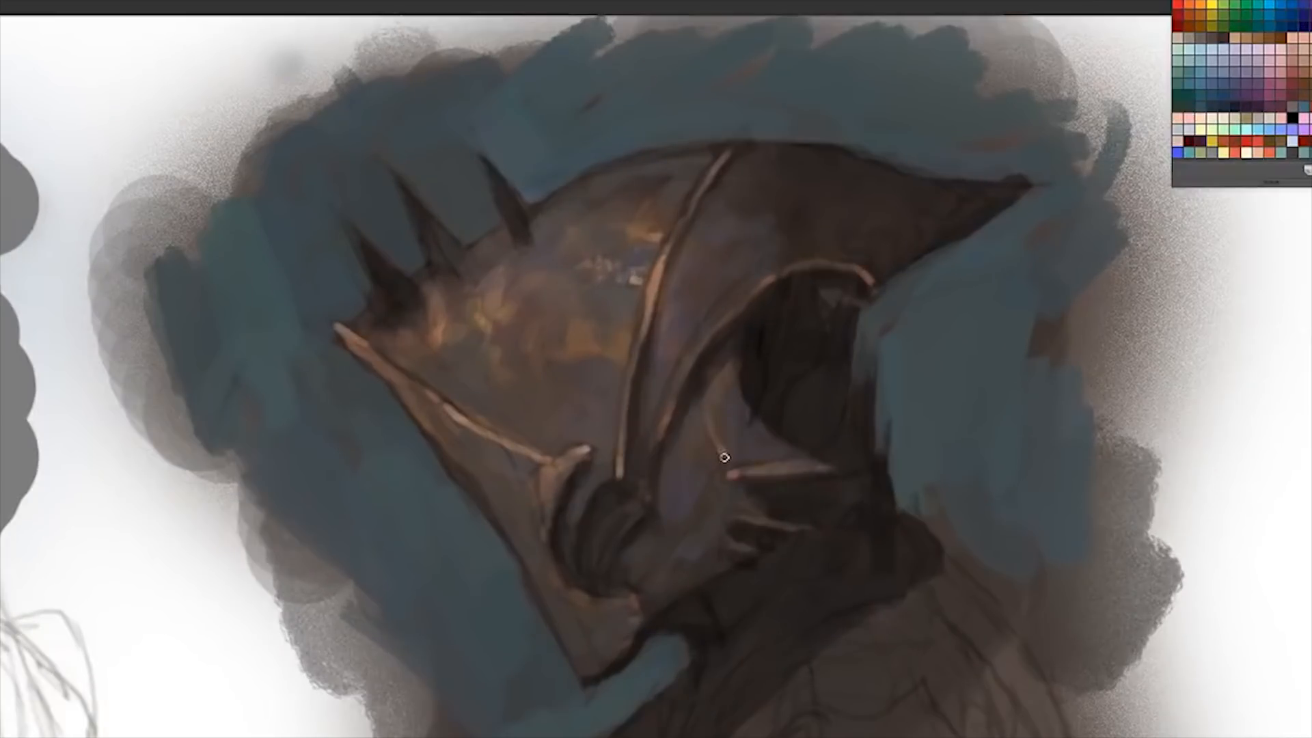
mouse_move(592, 275)
left_mouse_down()
mouse_move(633, 269)
mouse_move(646, 278)
mouse_move(635, 289)
mouse_move(650, 250)
mouse_move(587, 266)
mouse_move(521, 315)
mouse_move(569, 272)
mouse_move(550, 252)
left_mouse_up()
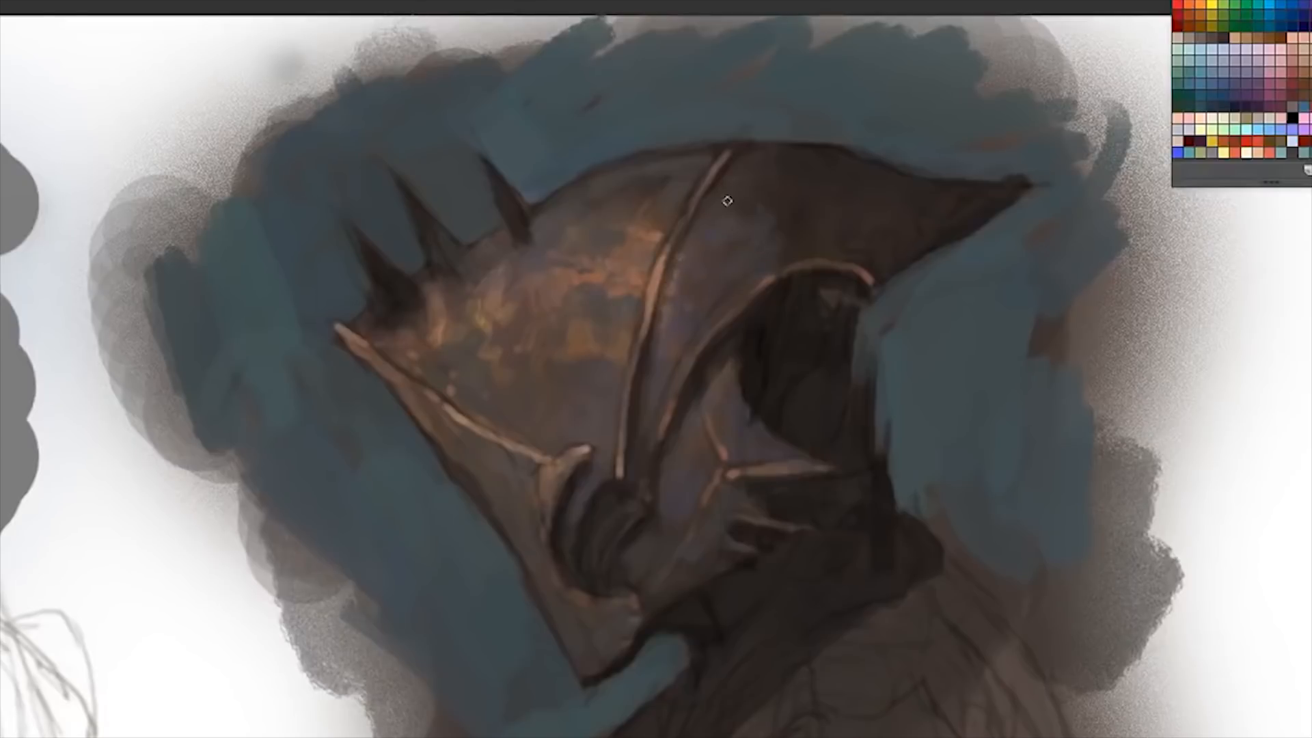
left_click_drag(738, 224, 770, 280)
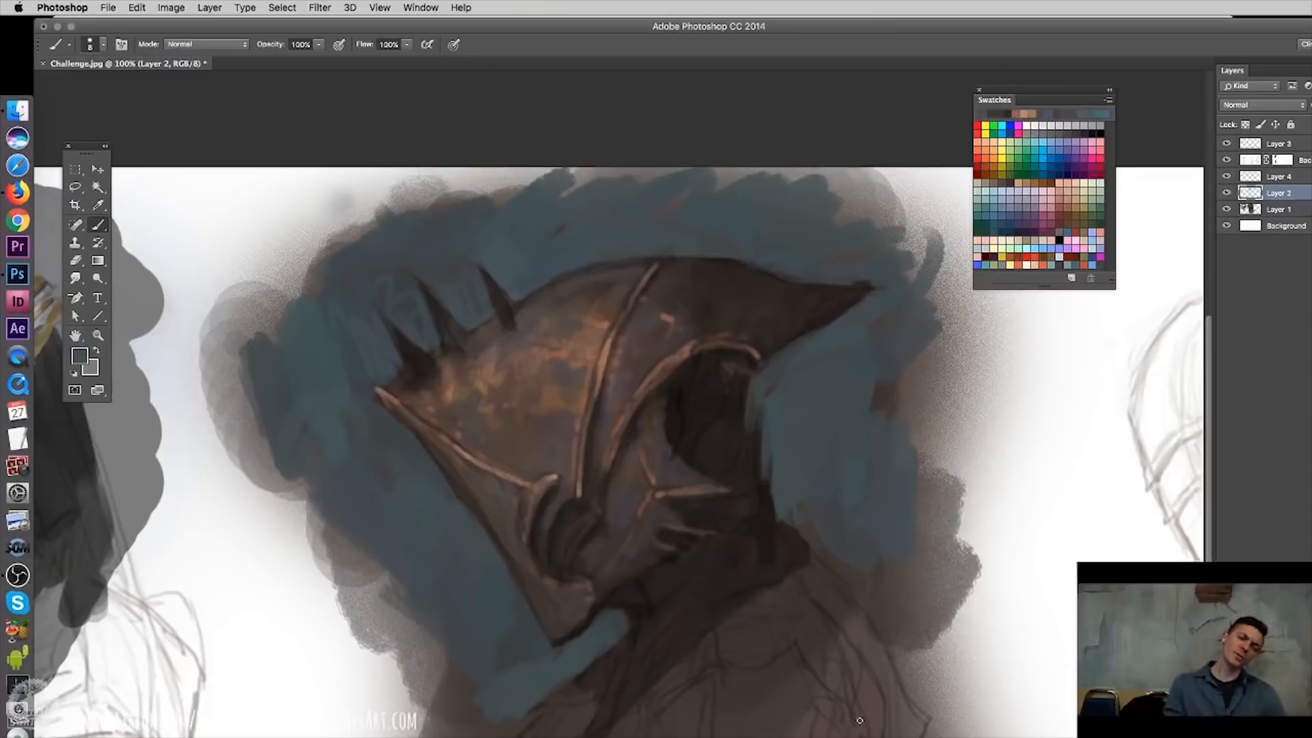
left_click(1080, 201)
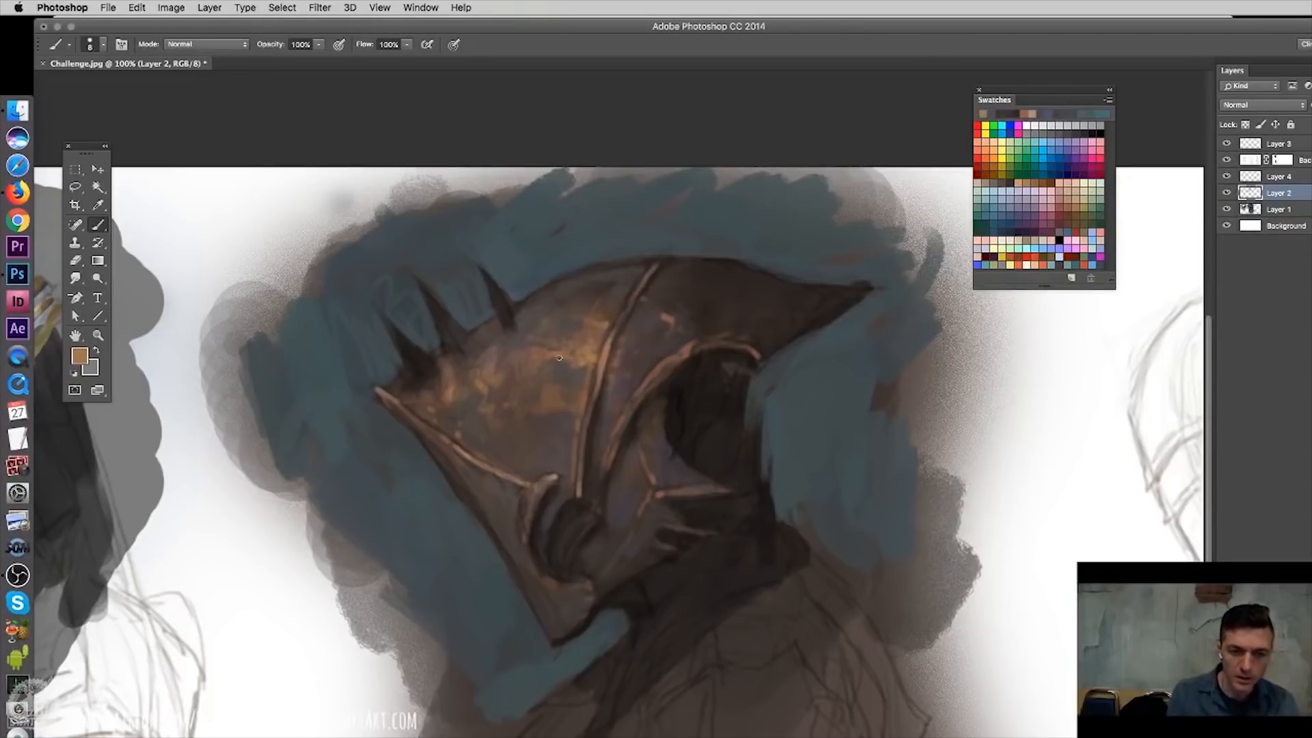
- Brighten the dome's orange patches using the Dodge tool with a soft 124 px brush and its range set to Highlights
key("o")
right_click(579, 369)
left_click(771, 656)
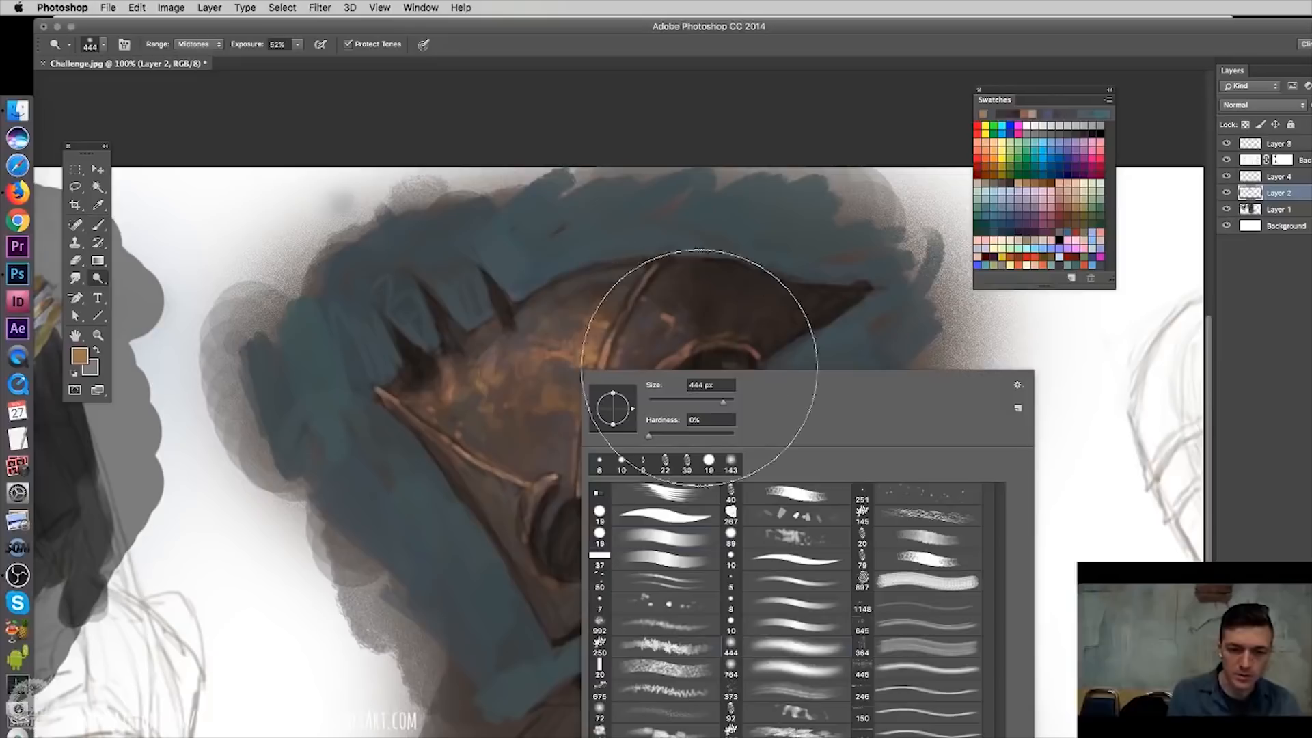
left_click(690, 401)
left_click(547, 311)
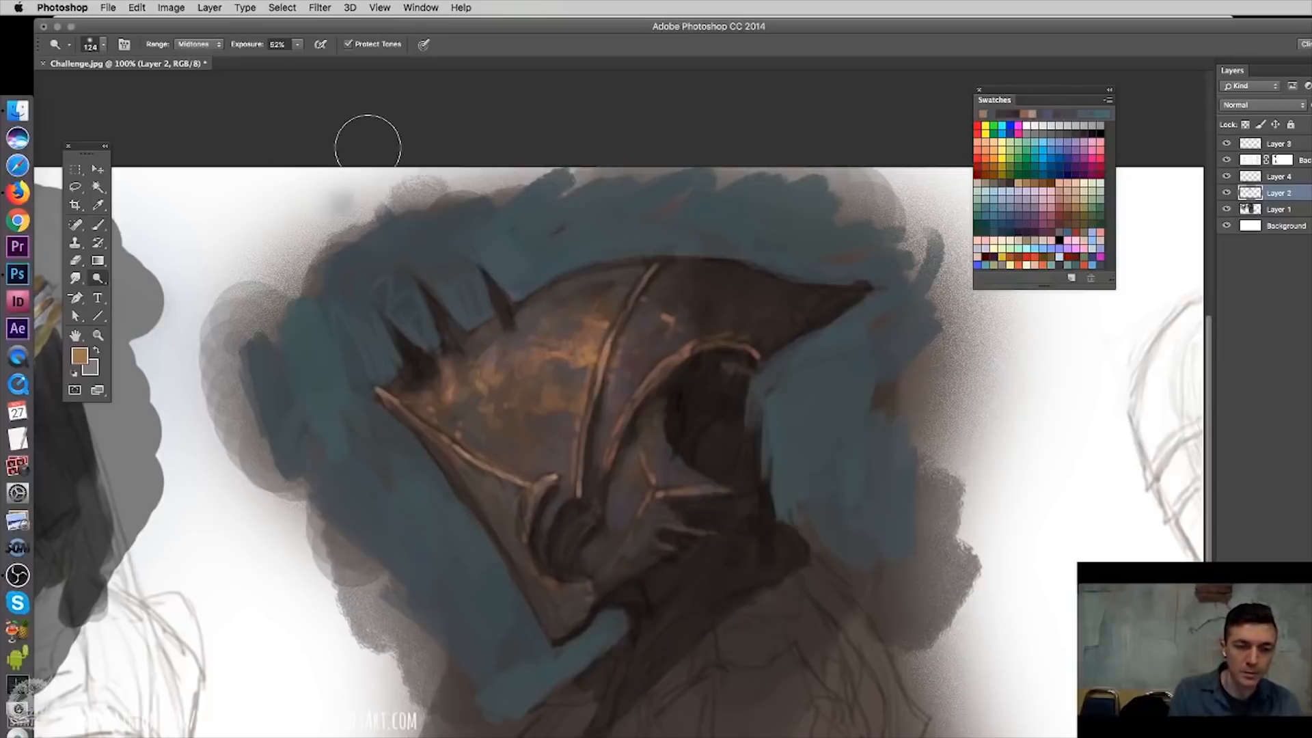
left_click(198, 44)
left_click(194, 57)
mouse_move(459, 388)
left_mouse_down()
mouse_move(487, 416)
mouse_move(466, 400)
mouse_move(639, 278)
left_mouse_up()
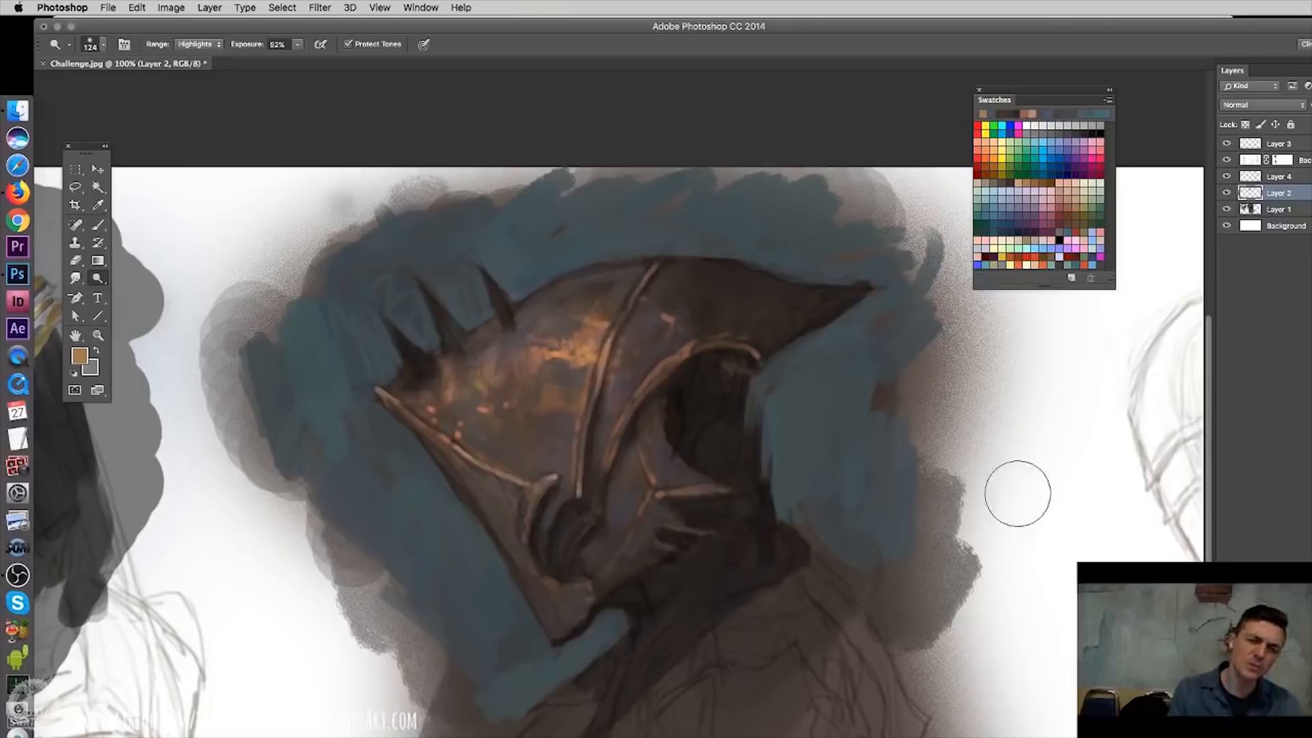
- Break up the bright orange patch on the dome with dabs of muted brown, using a textured brush set to 78 px
left_click(98, 225)
left_click(561, 328, "alt")
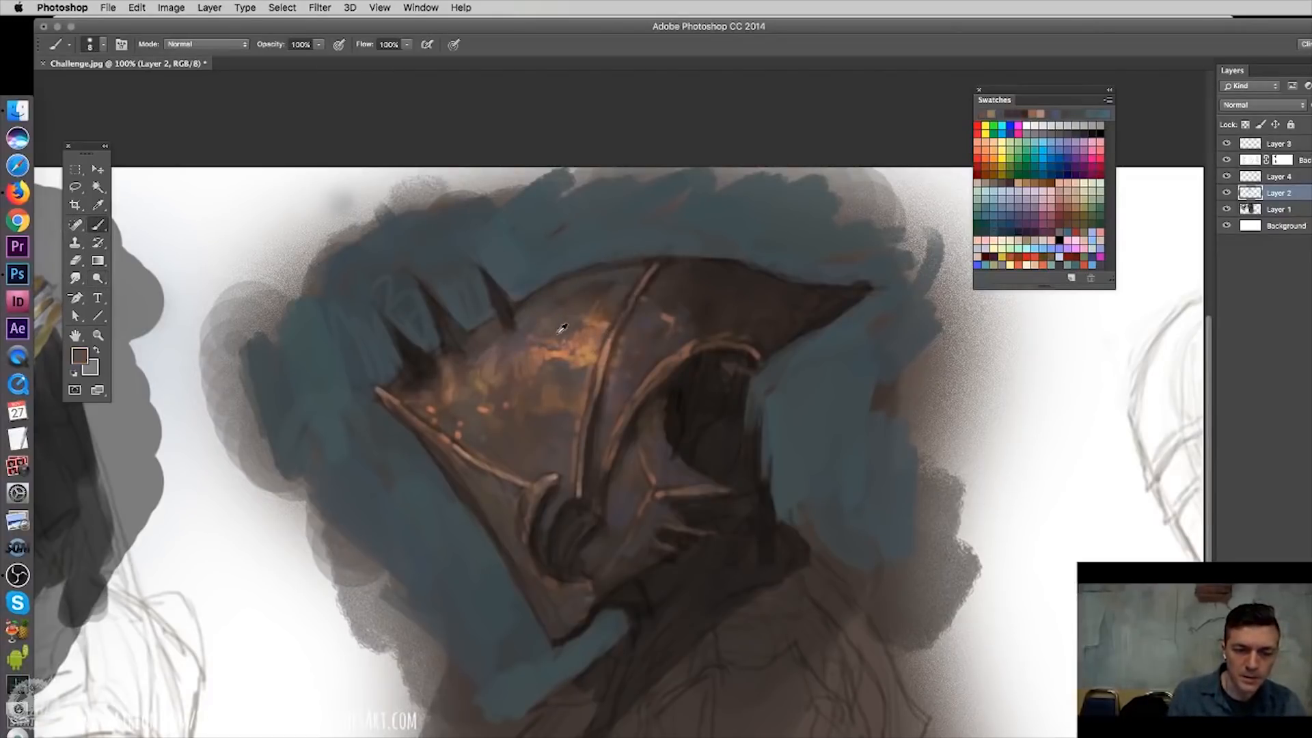
right_click(536, 350)
left_click(858, 720)
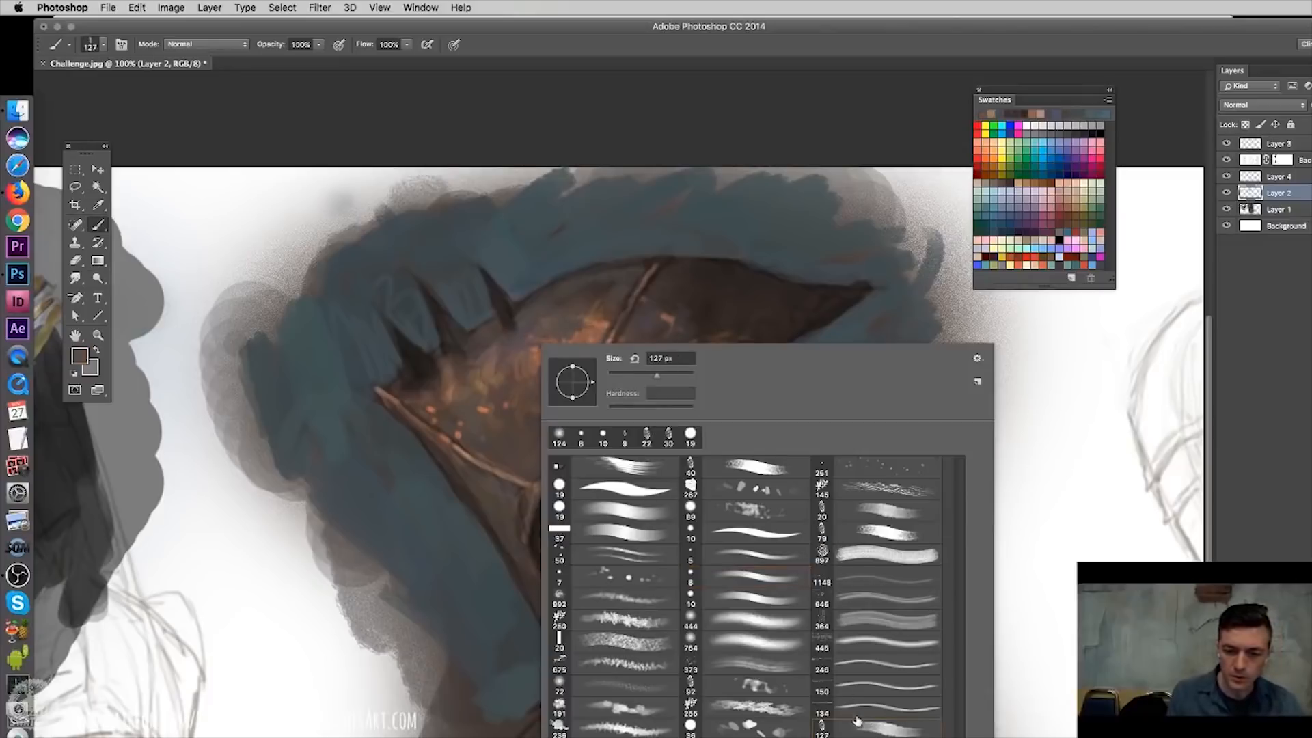
left_click_drag(664, 375, 641, 375)
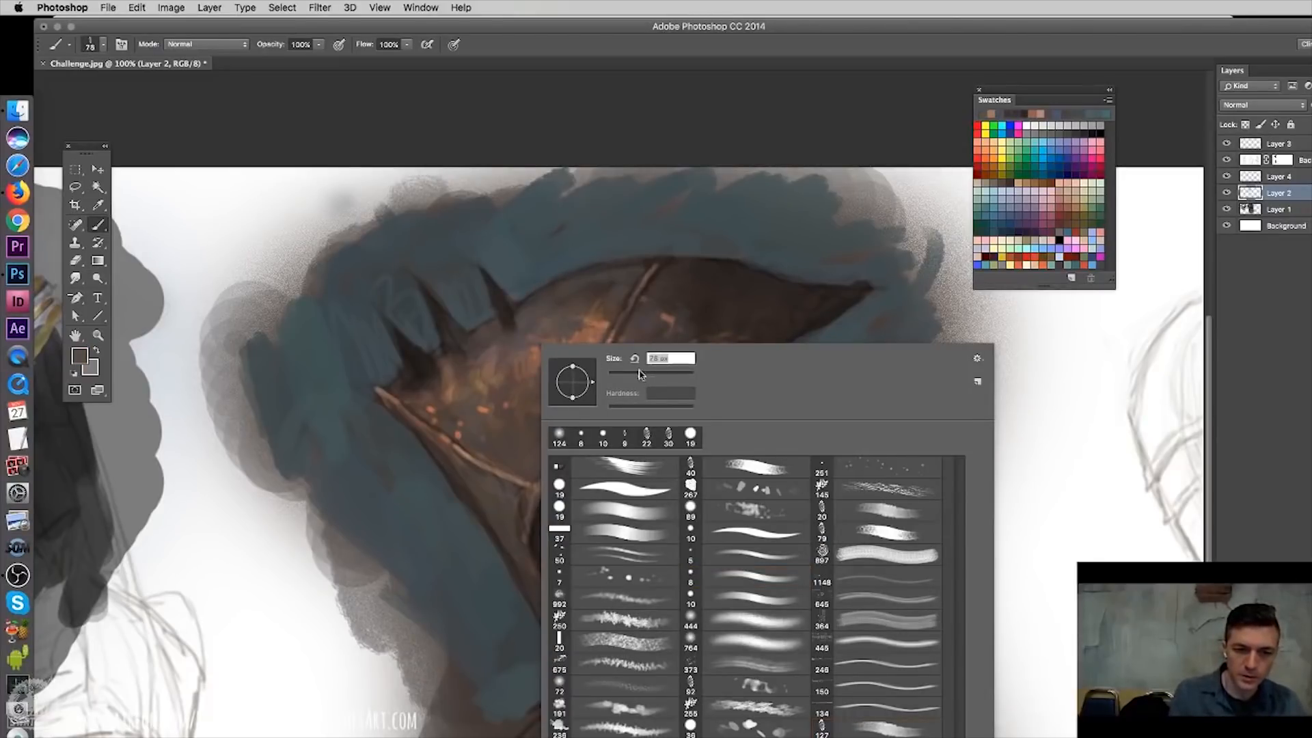
left_click(559, 328, "alt")
left_click_drag(551, 335, 534, 344)
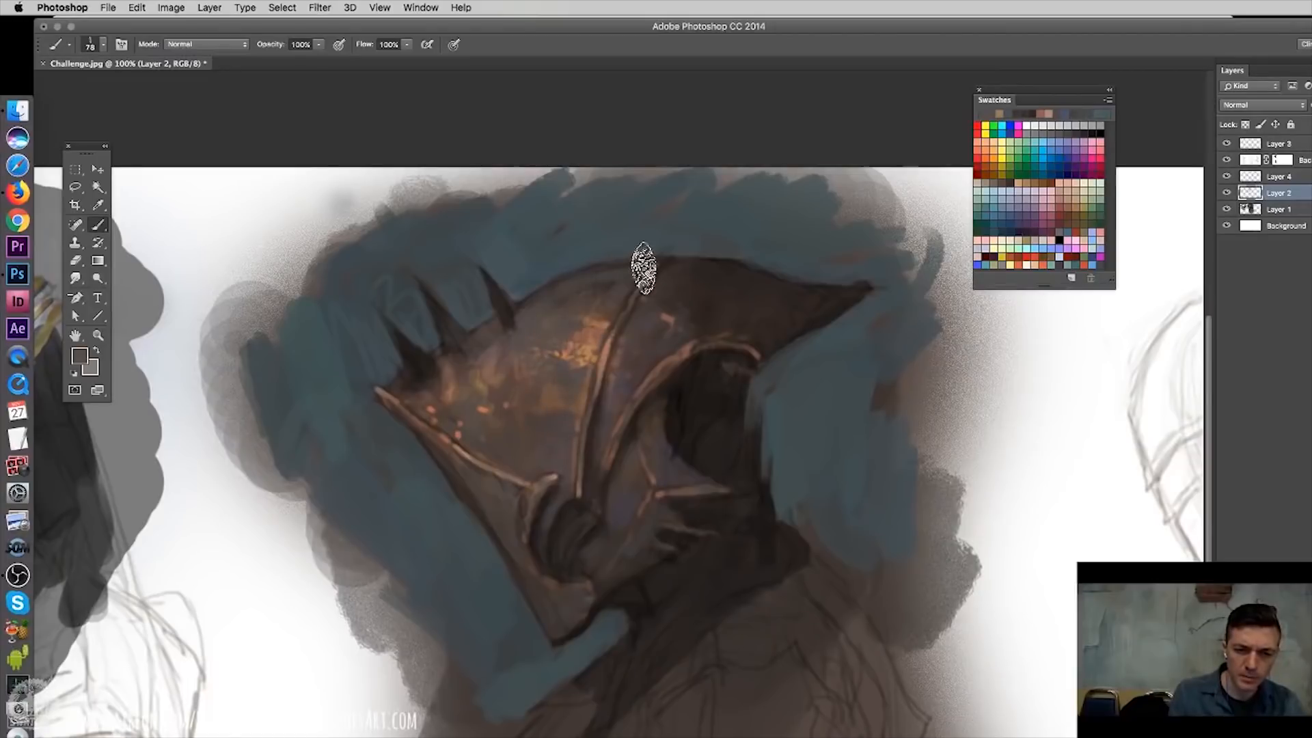
- Dab subtle brown texture over the dome using the 89 px spatter brush reduced to 38 px
right_click(603, 340)
left_click(802, 509)
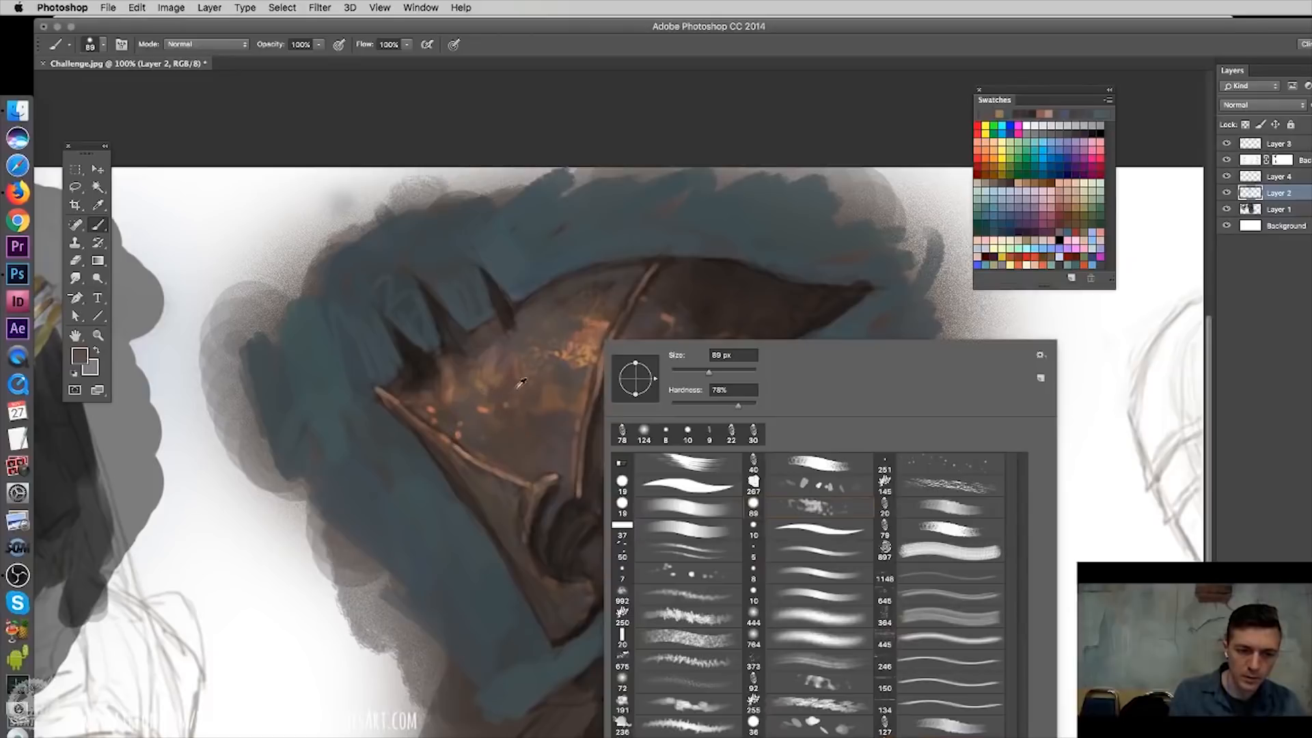
left_click(688, 371)
left_click(471, 412, "alt")
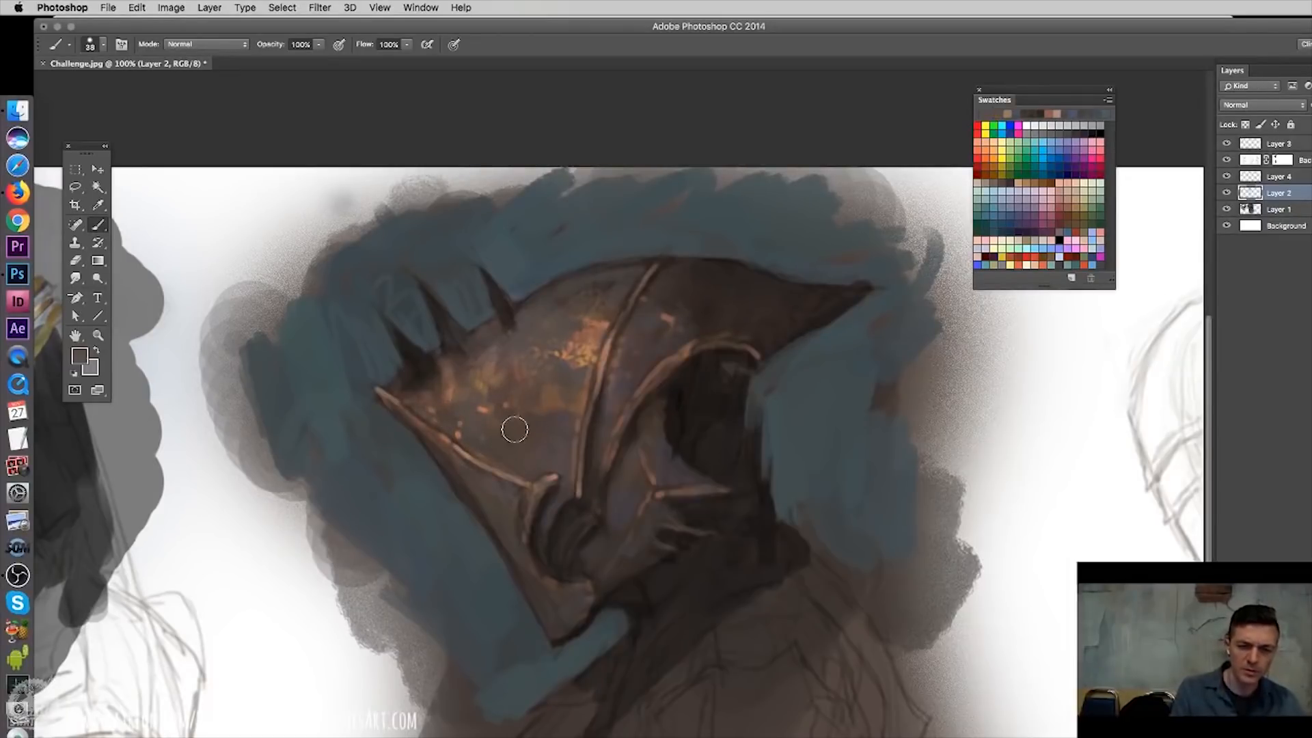
- Refine the dome's worn orange specks with a very small hard round brush, and toggle Layer 2's visibility to compare
key("super+plus")
left_click_drag(613, 326, 735, 426)
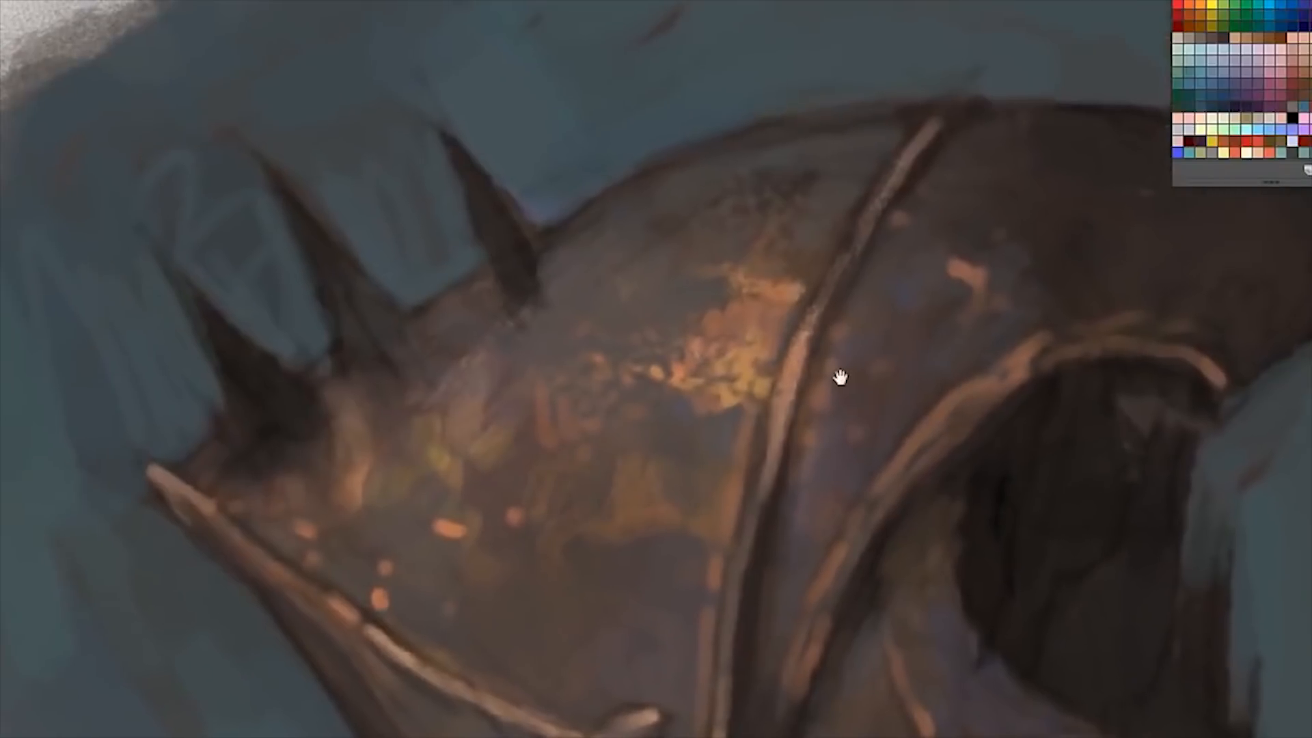
right_click(812, 350)
left_click(1075, 639)
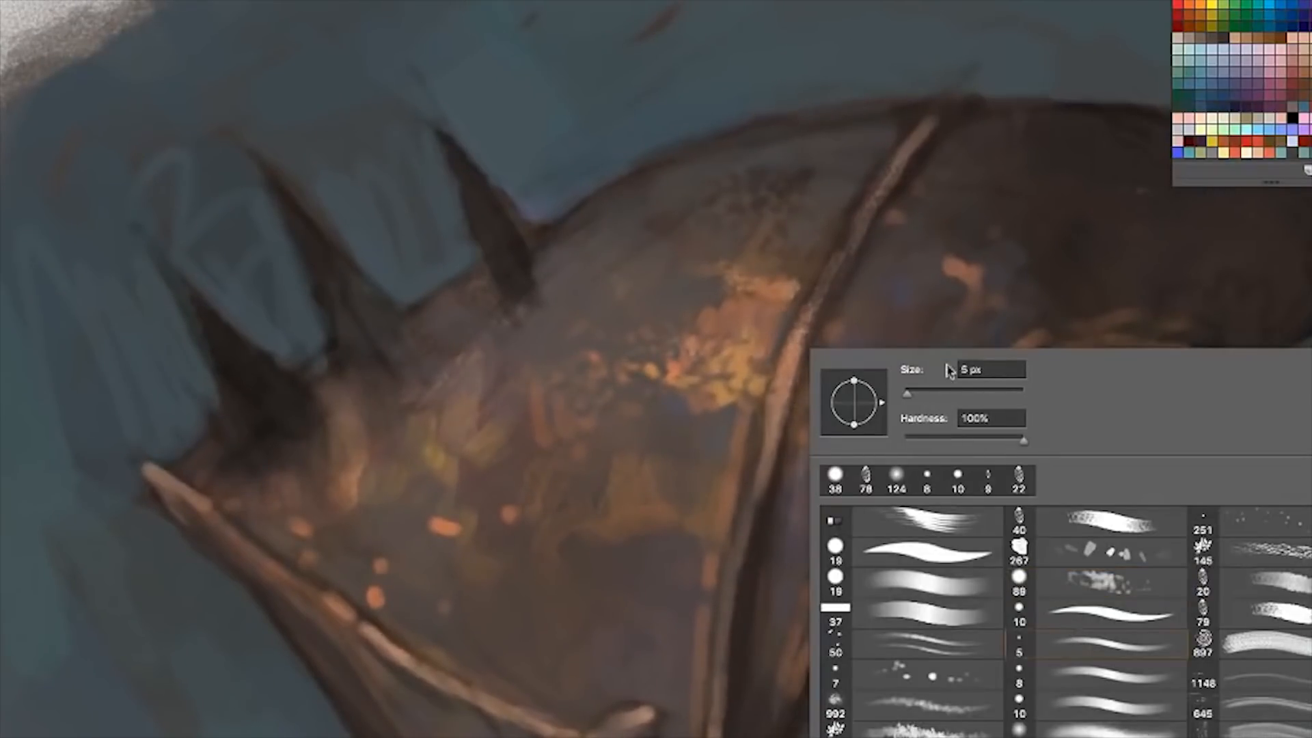
left_click(913, 356)
key("Return")
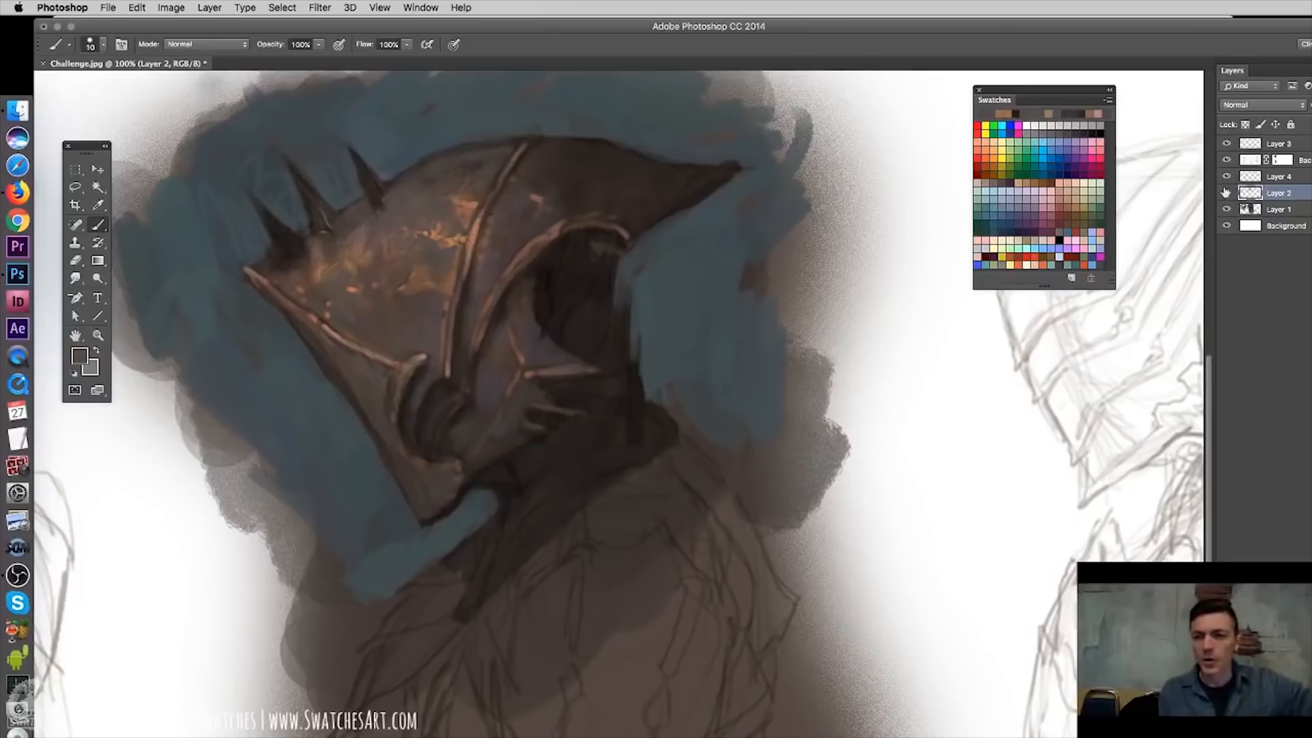
left_click(1225, 194)
left_click(1225, 194)
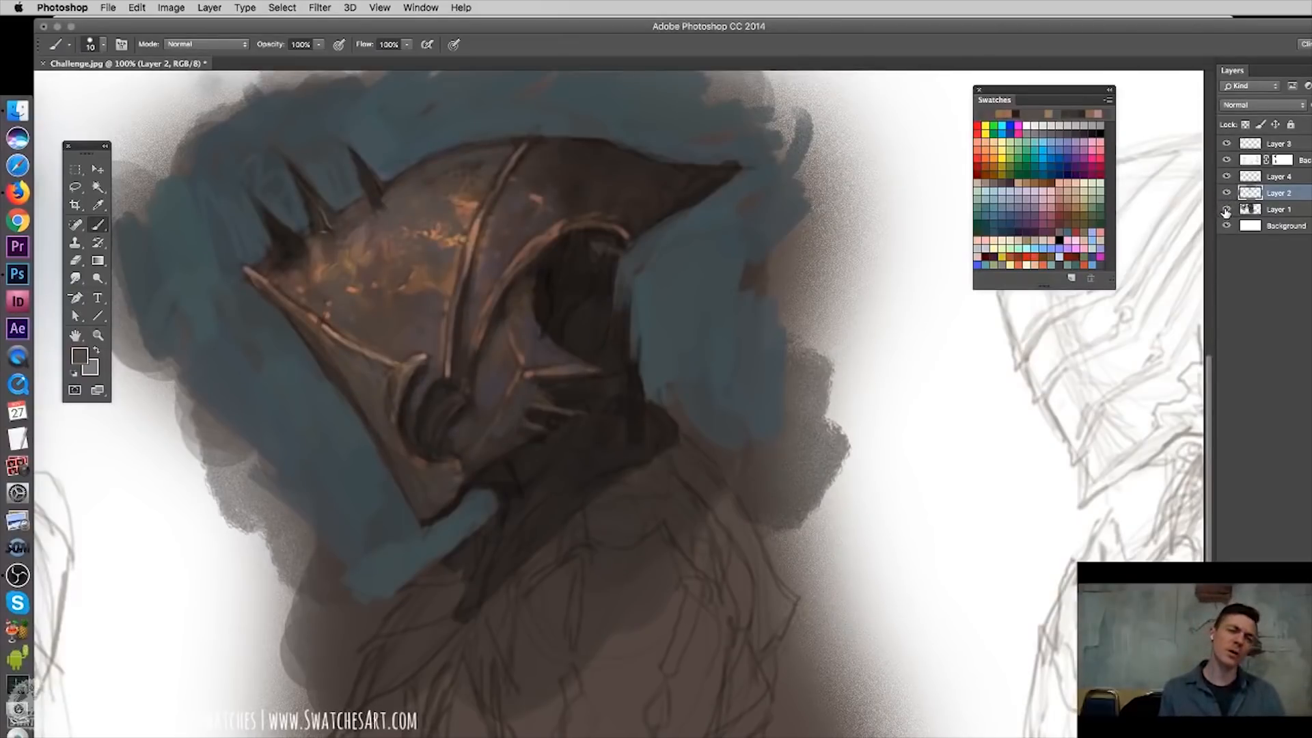
- Activate Layer 3 and set the foreground colour to the muted green #769a88
left_click(1277, 144)
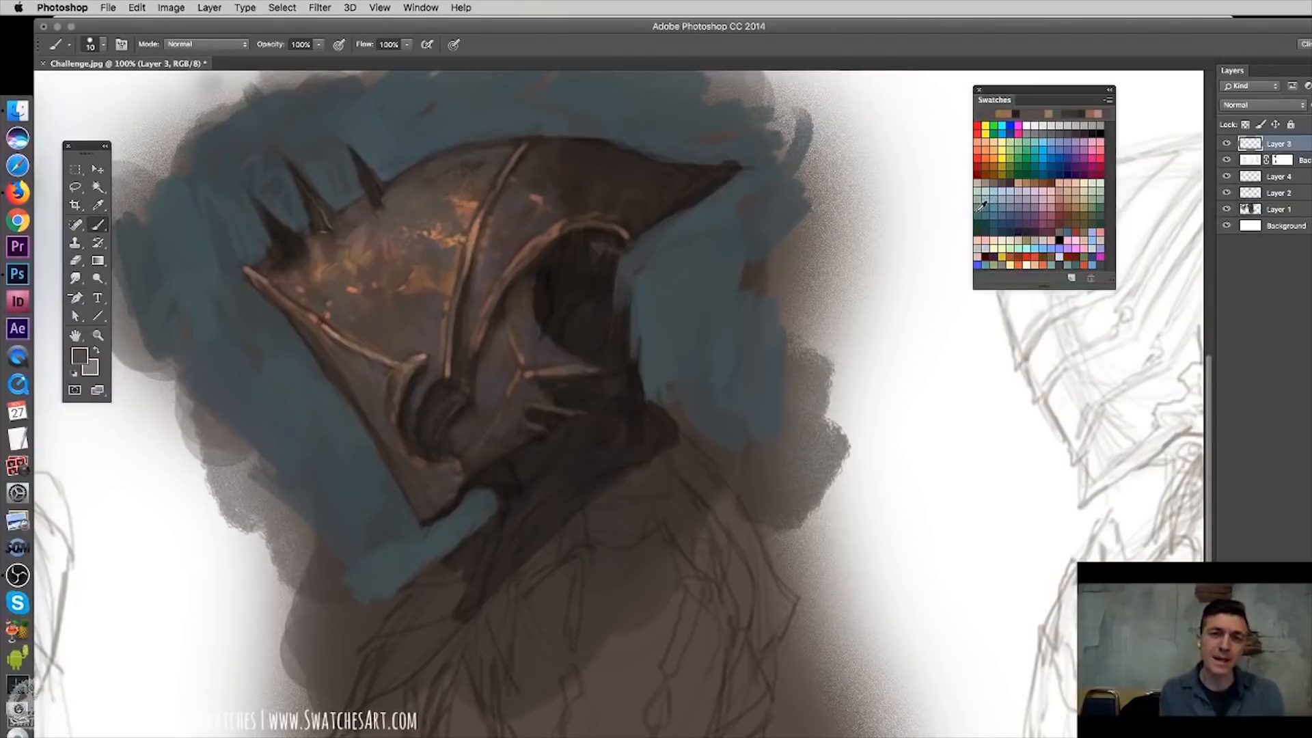
left_click(980, 204)
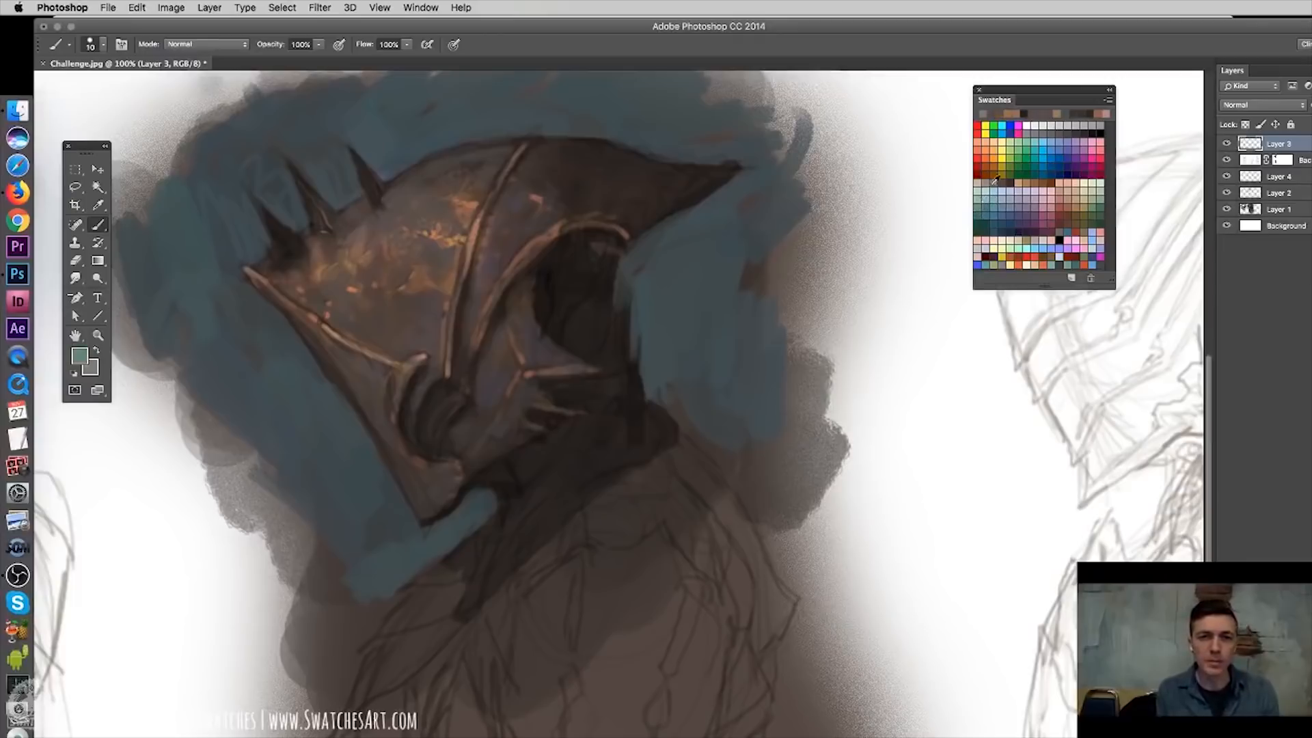
left_click(78, 354)
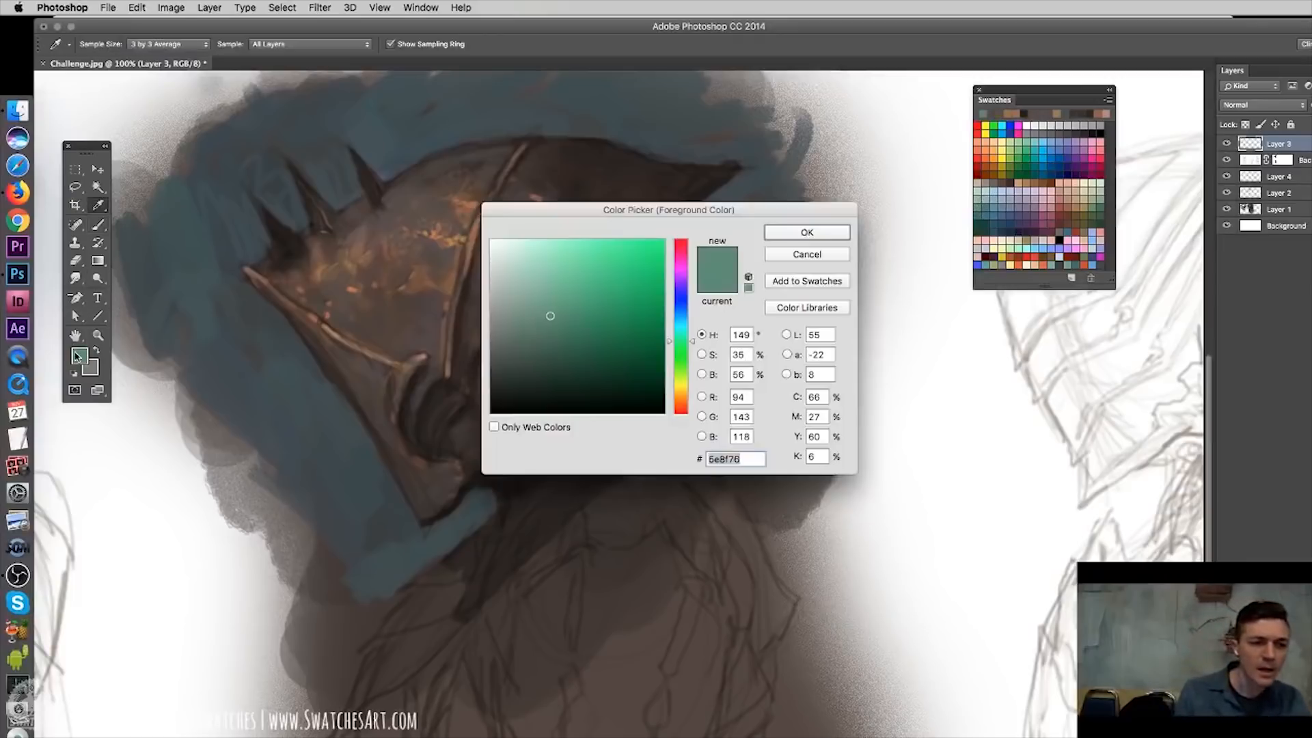
left_click(530, 309)
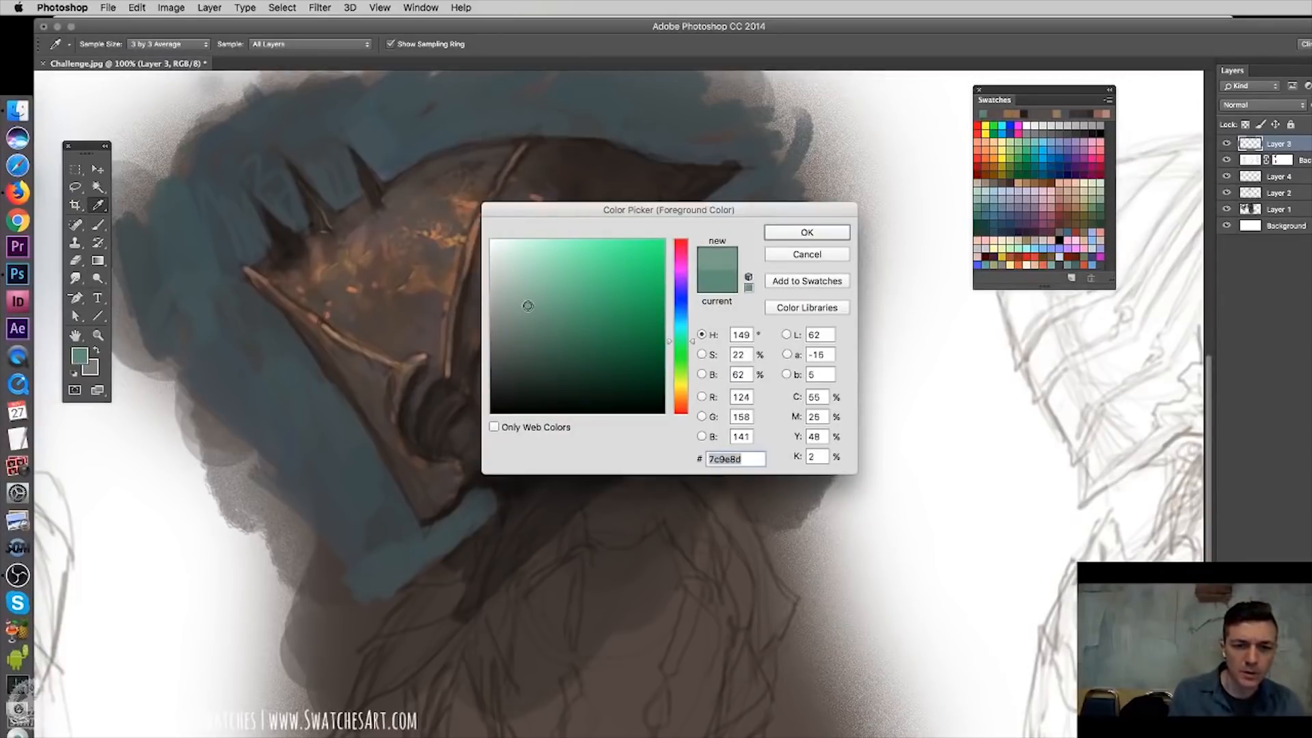
left_click_drag(529, 306, 531, 311)
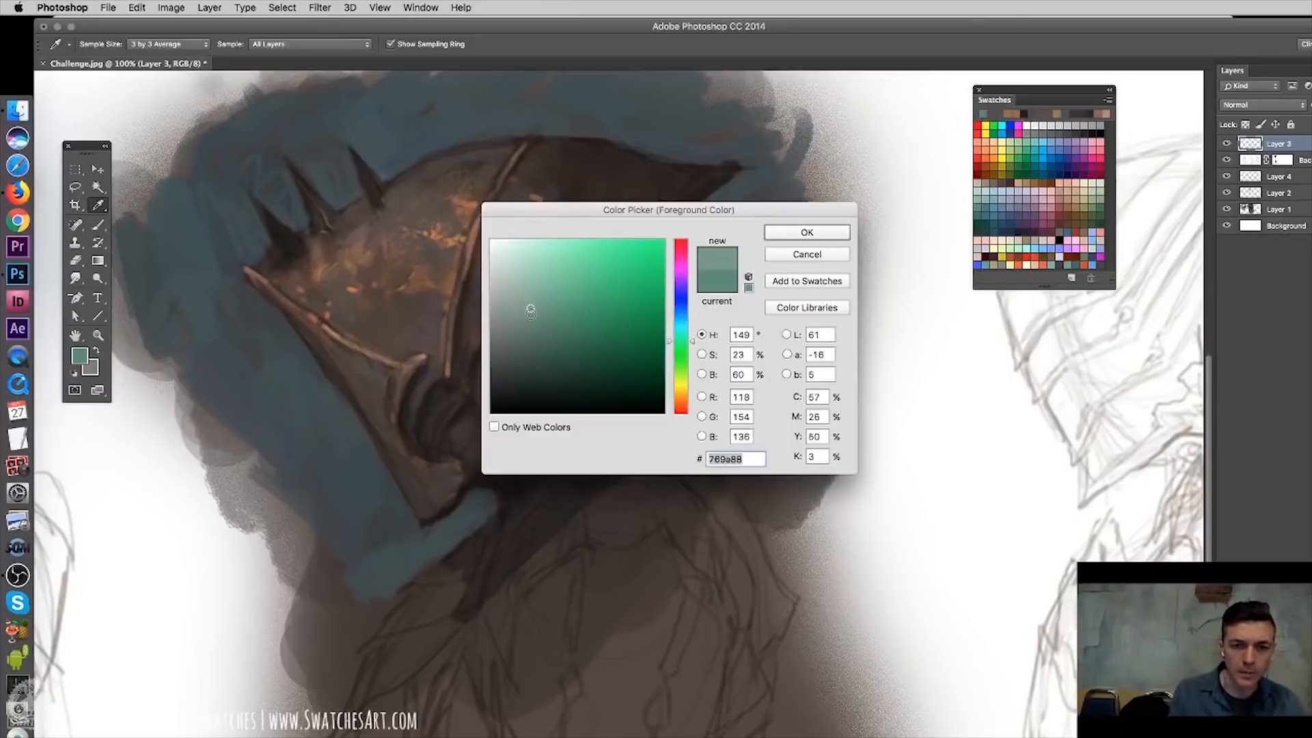
left_click(796, 234)
- On Layer 3, paint a fine green patina stroke on the cheek with a small hard round brush and trim it with the eraser
right_click(470, 336)
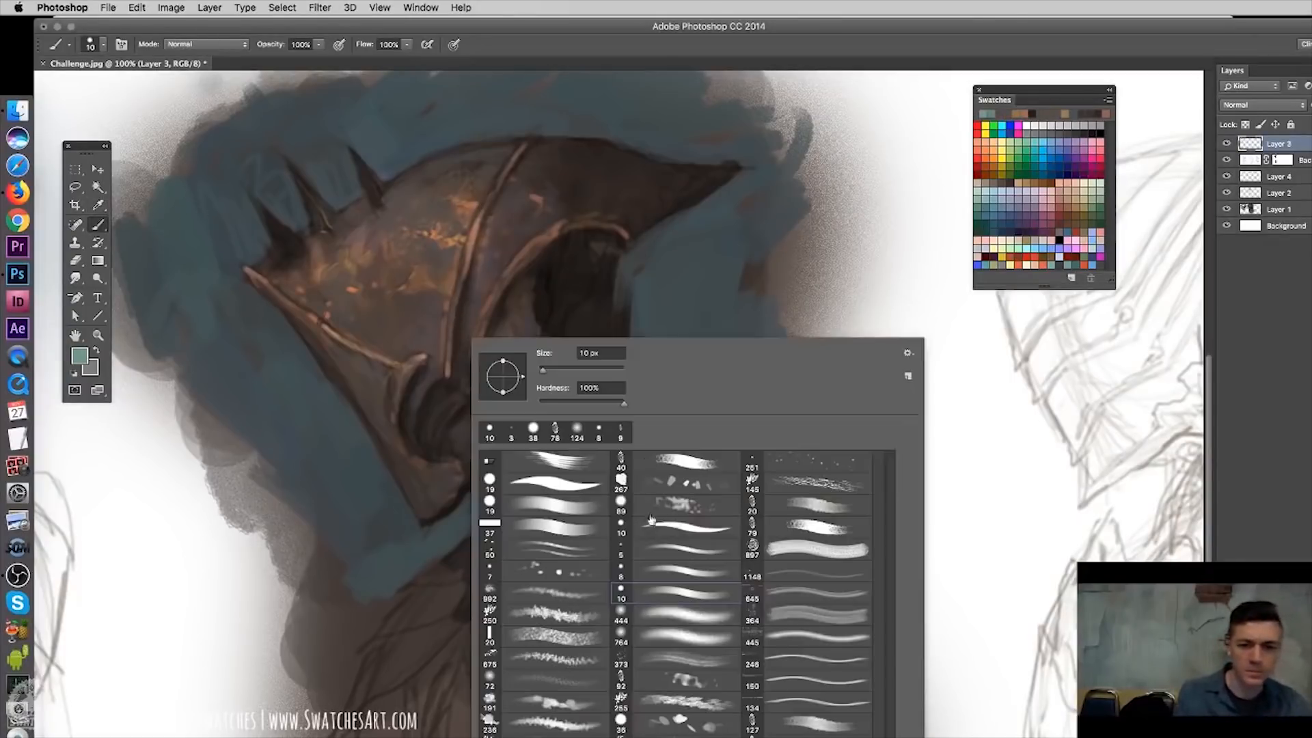
left_click(679, 565)
key("Return")
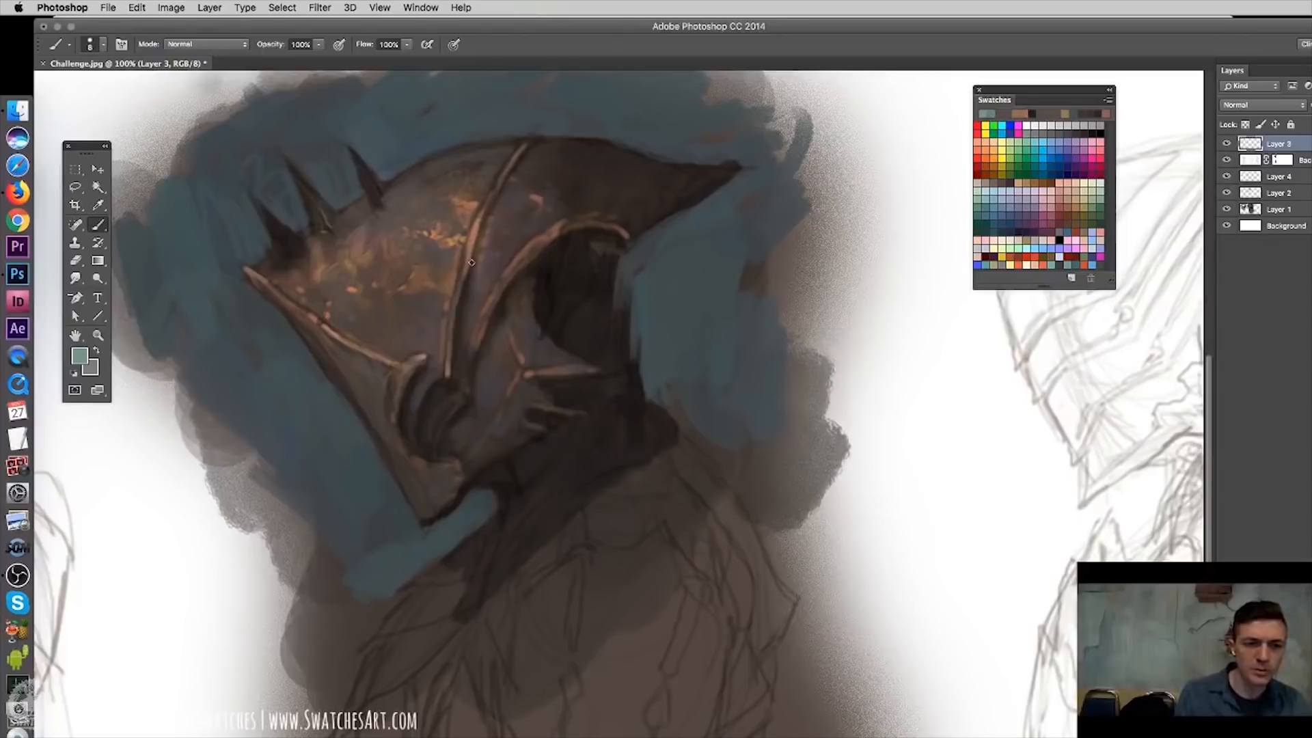
right_click(485, 233)
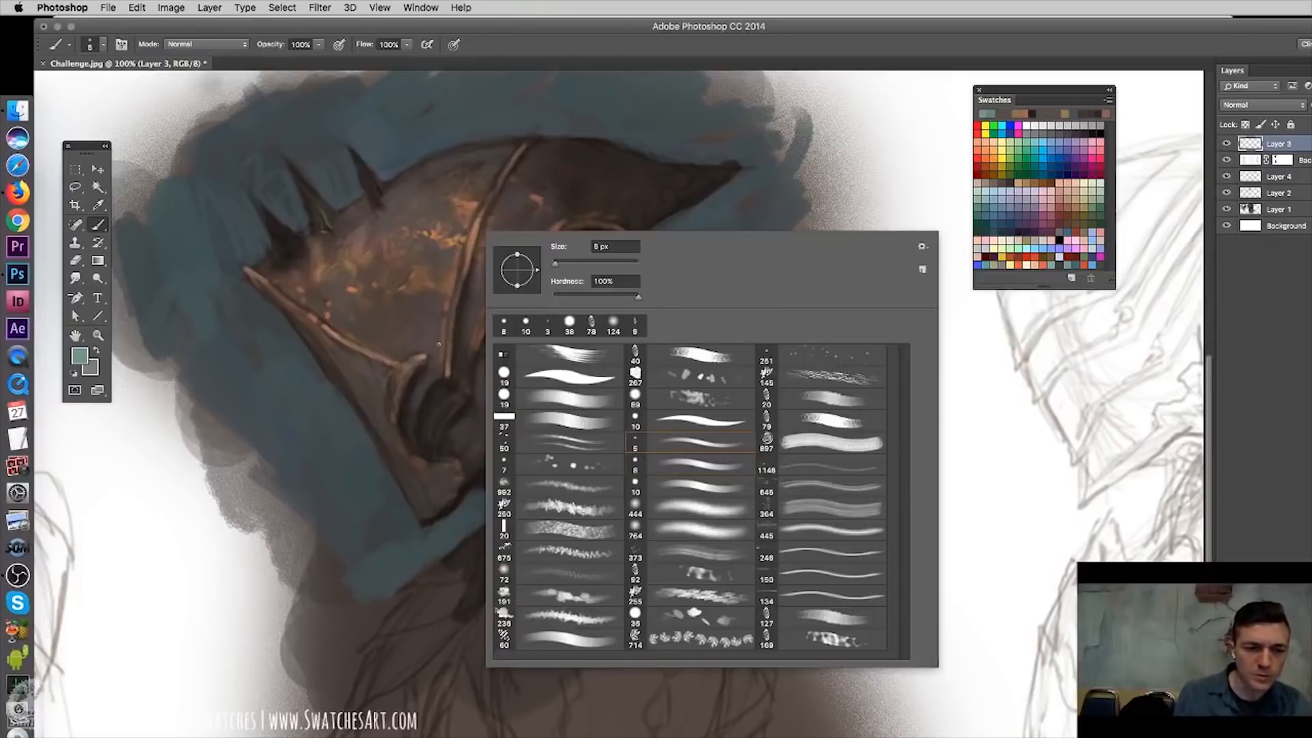
key("Return")
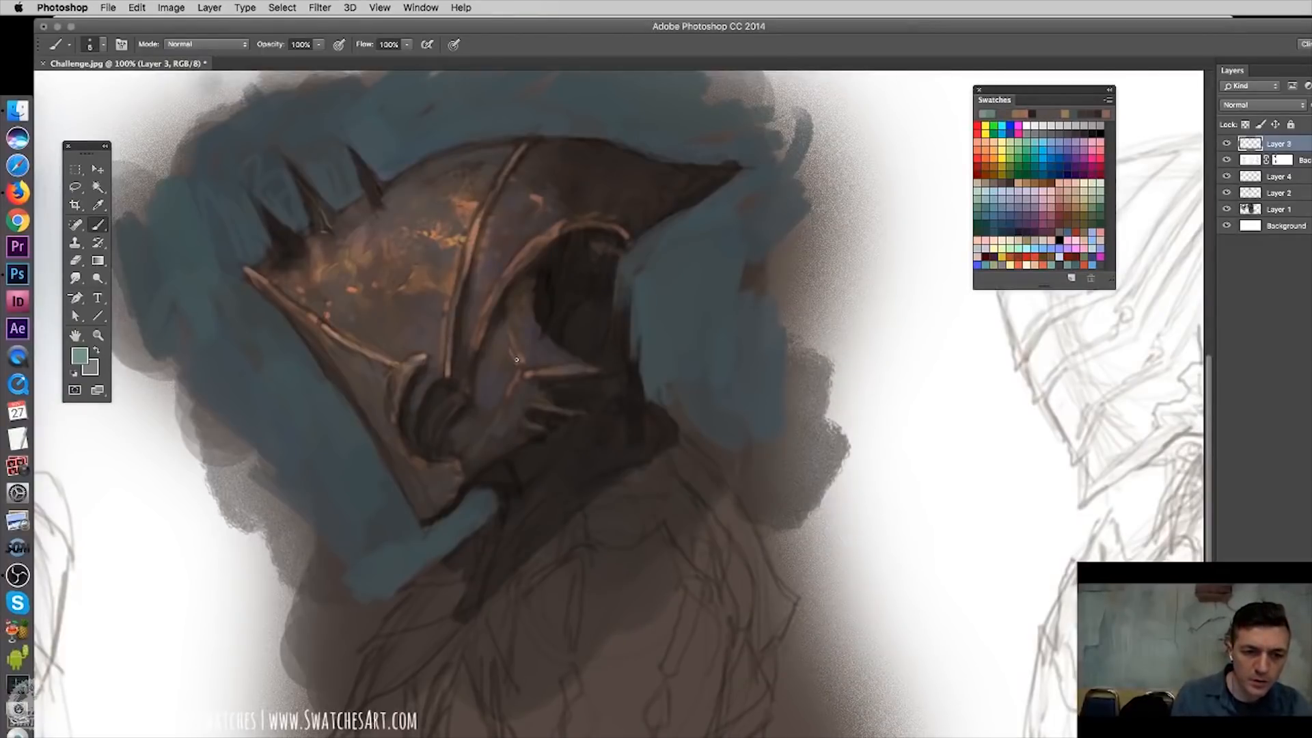
key("super+plus")
left_click_drag(555, 397, 758, 658)
key("e")
left_click_drag(599, 410, 614, 427)
key("b")
- Add thin green patina strokes around the cheek ridges, the dome seam, the eye rim and the front trim
left_click_drag(547, 586, 617, 447)
left_click_drag(547, 587, 511, 630)
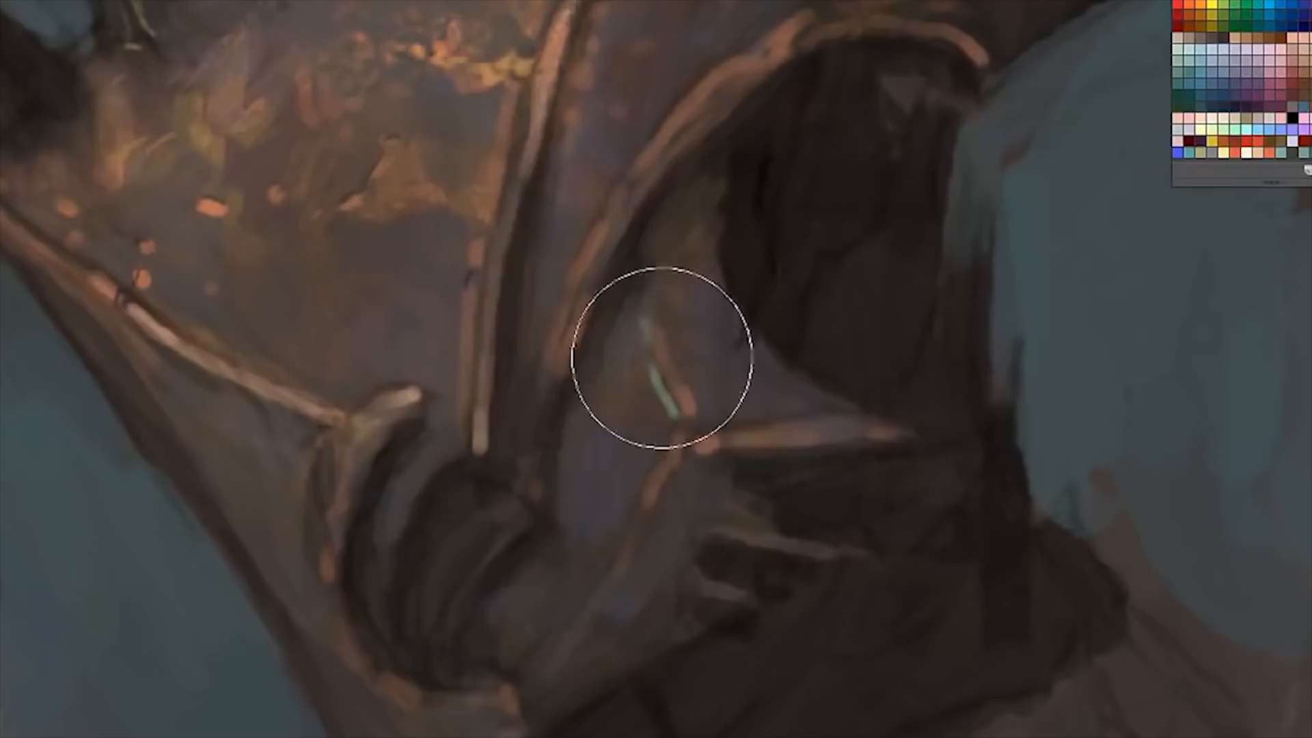
left_click_drag(575, 292, 549, 392)
left_click_drag(593, 274, 645, 182)
left_click_drag(668, 154, 716, 94)
left_click_drag(861, 8, 965, 10)
left_click_drag(488, 231, 477, 386)
mouse_move(187, 330)
left_mouse_down()
mouse_move(182, 294)
mouse_move(282, 365)
left_mouse_up()
- Adjust the foreground colour to a greyer green and paint a small patina stroke near the base of the spikes
left_click(80, 355)
left_click(529, 238)
left_click(939, 106)
left_click_drag(39, 206, 81, 253)
key("super+minus")
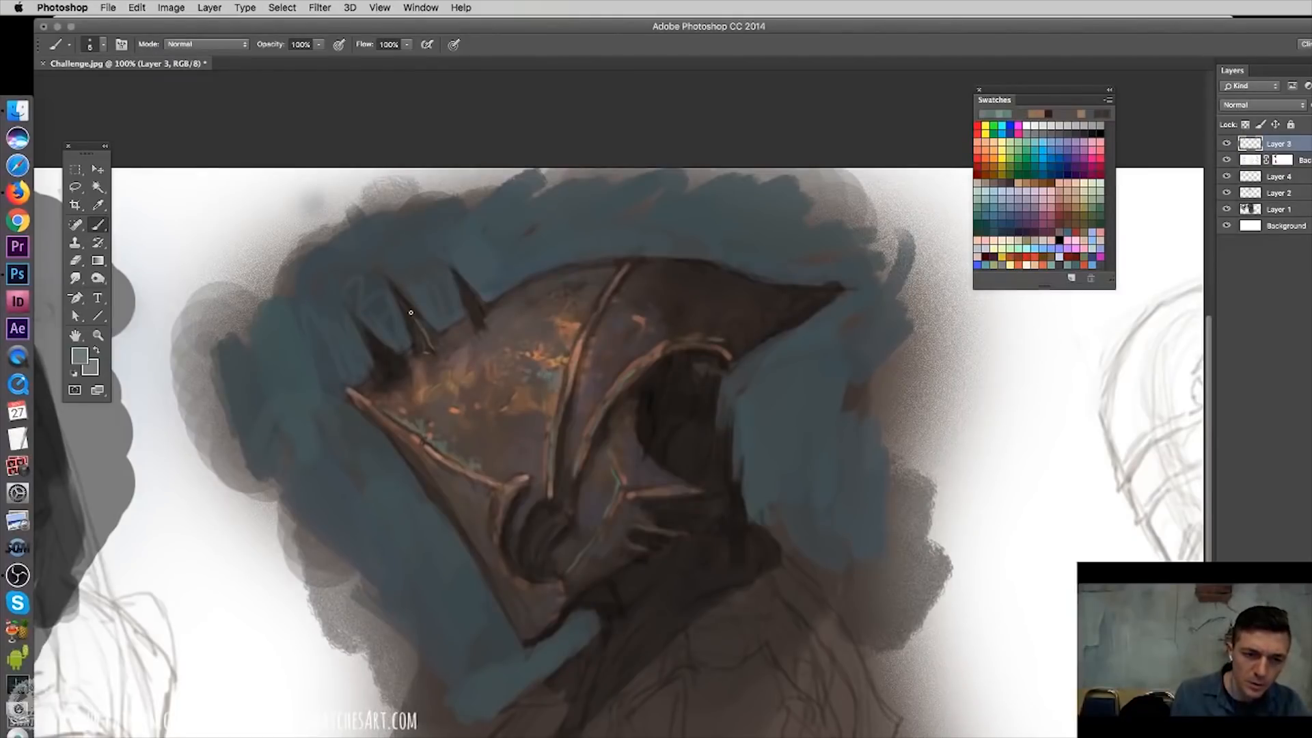
- Choose another brush and paint broad green patina over the cheek's spiked mouth guard and its edges
right_click(598, 480)
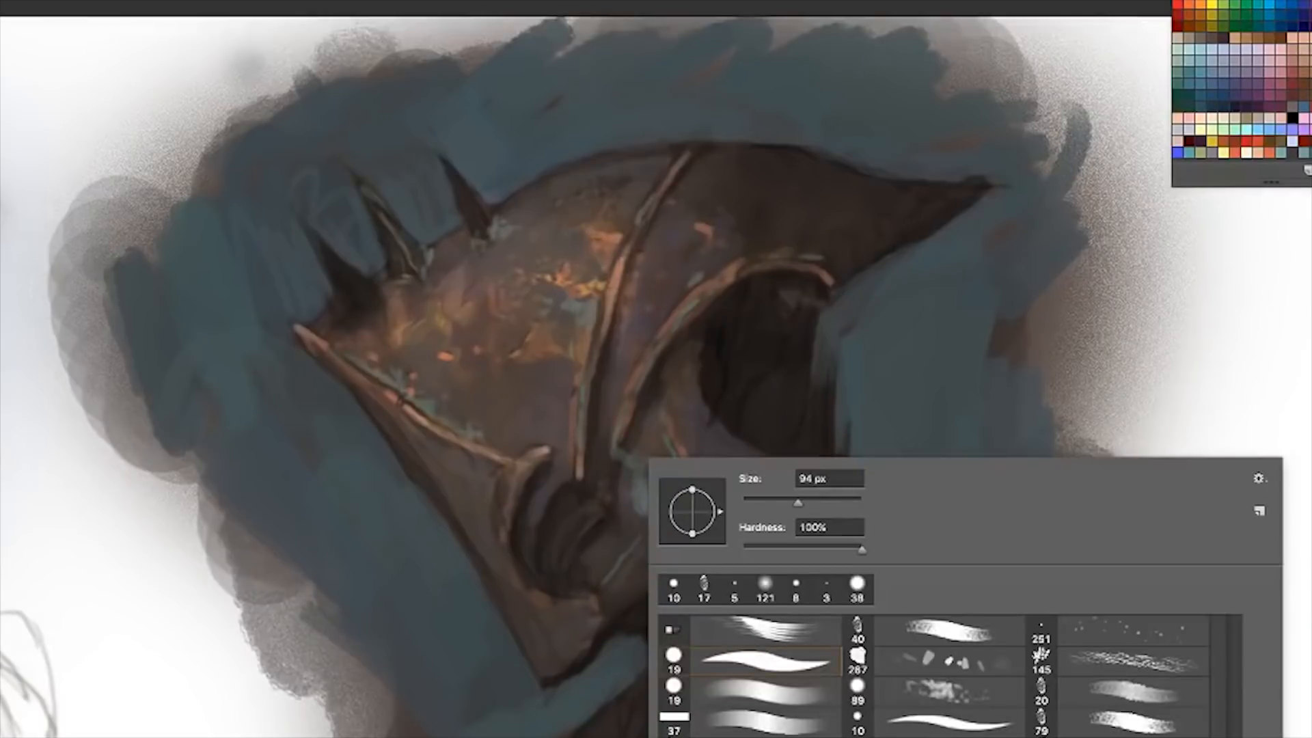
double_click(749, 623)
mouse_move(645, 488)
left_mouse_down()
mouse_move(620, 453)
mouse_move(664, 482)
mouse_move(789, 470)
left_mouse_up()
left_click_drag(686, 492, 682, 511)
left_click_drag(693, 489, 717, 519)
left_click_drag(718, 523, 774, 533)
left_click_drag(683, 544, 722, 559)
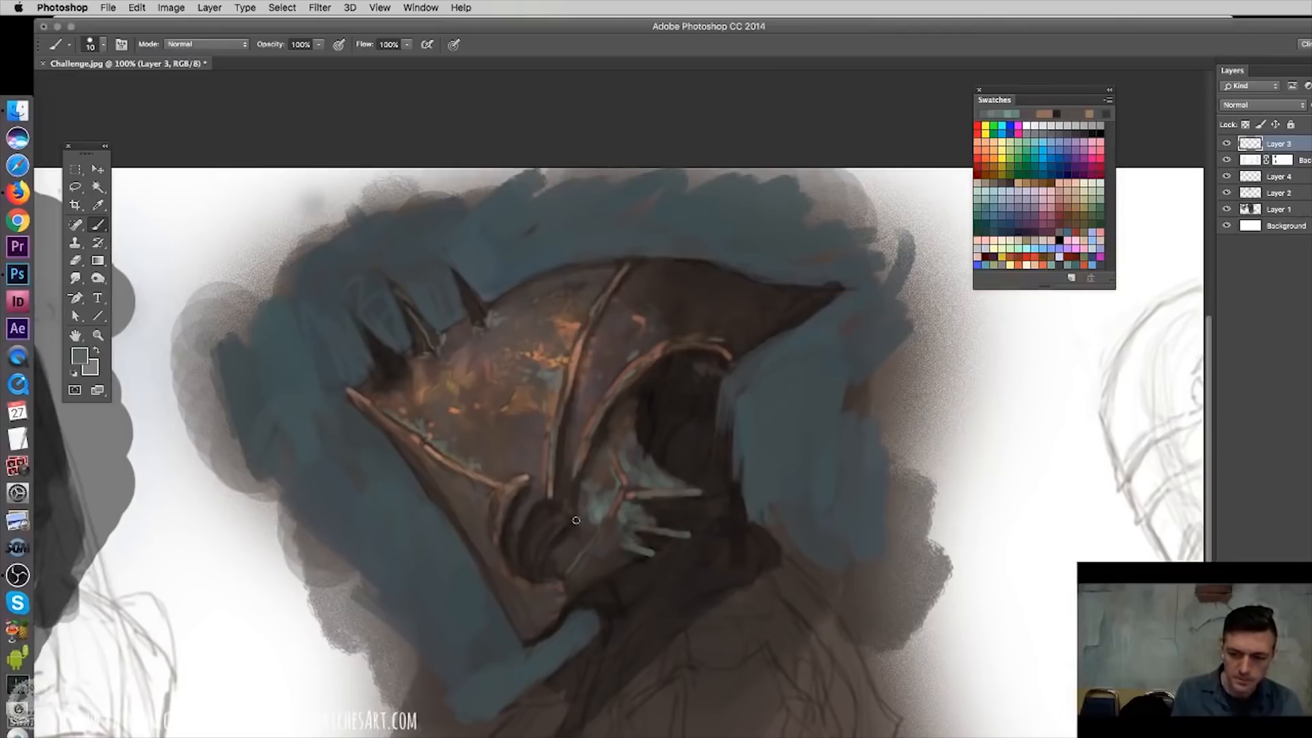
- Spread green patina strokes across the cheek hinge folds and up along the eye opening
left_click_drag(617, 517, 605, 544)
left_click_drag(633, 529, 573, 574)
left_click_drag(614, 563, 565, 591)
left_click_drag(565, 554, 548, 574)
left_click_drag(588, 526, 536, 570)
left_click_drag(568, 489, 561, 519)
mouse_move(565, 451)
left_mouse_down()
mouse_move(606, 473)
mouse_move(632, 406)
left_mouse_up()
- Cover the jaw corner and lower front plate with green patina, and add touches beside the dome seam
mouse_move(499, 568)
left_mouse_down()
mouse_move(520, 627)
mouse_move(507, 593)
left_mouse_up()
left_click_drag(500, 580, 544, 614)
left_click_drag(529, 634, 555, 601)
left_click_drag(483, 542, 502, 594)
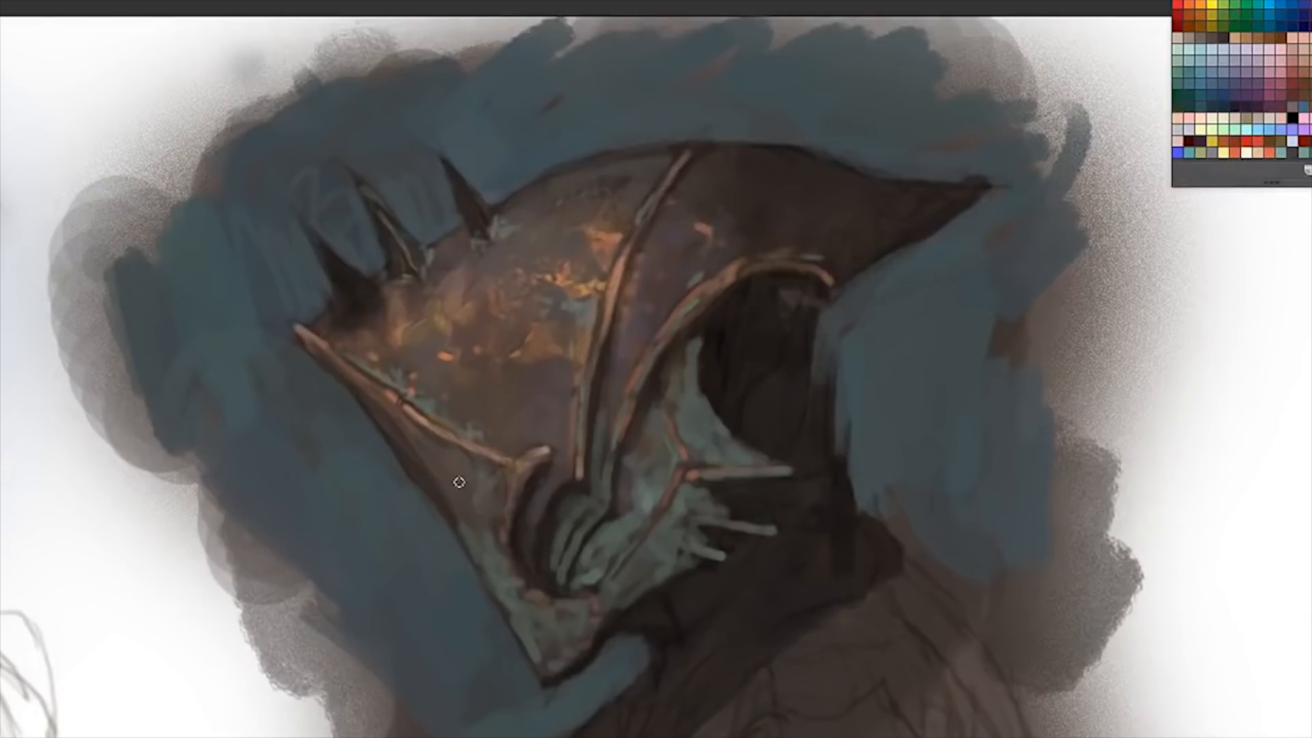
left_click_drag(452, 486, 480, 515)
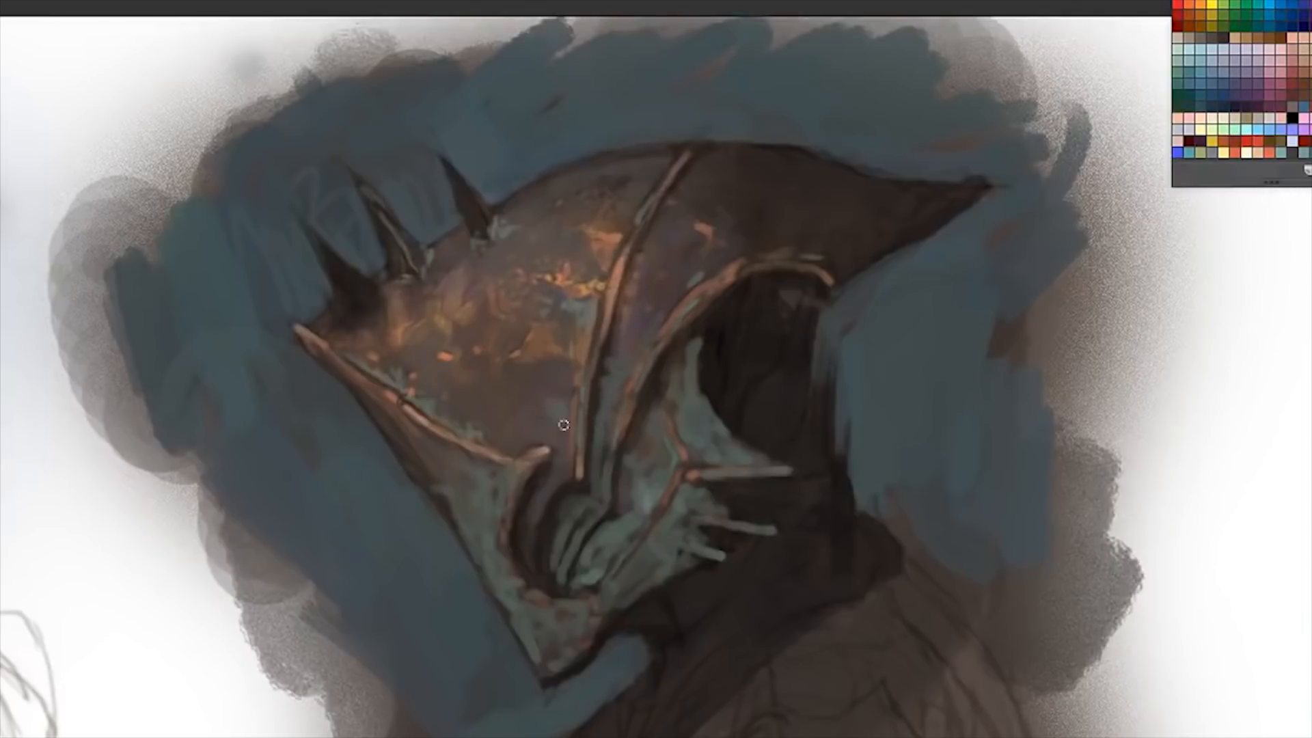
left_click_drag(544, 420, 556, 456)
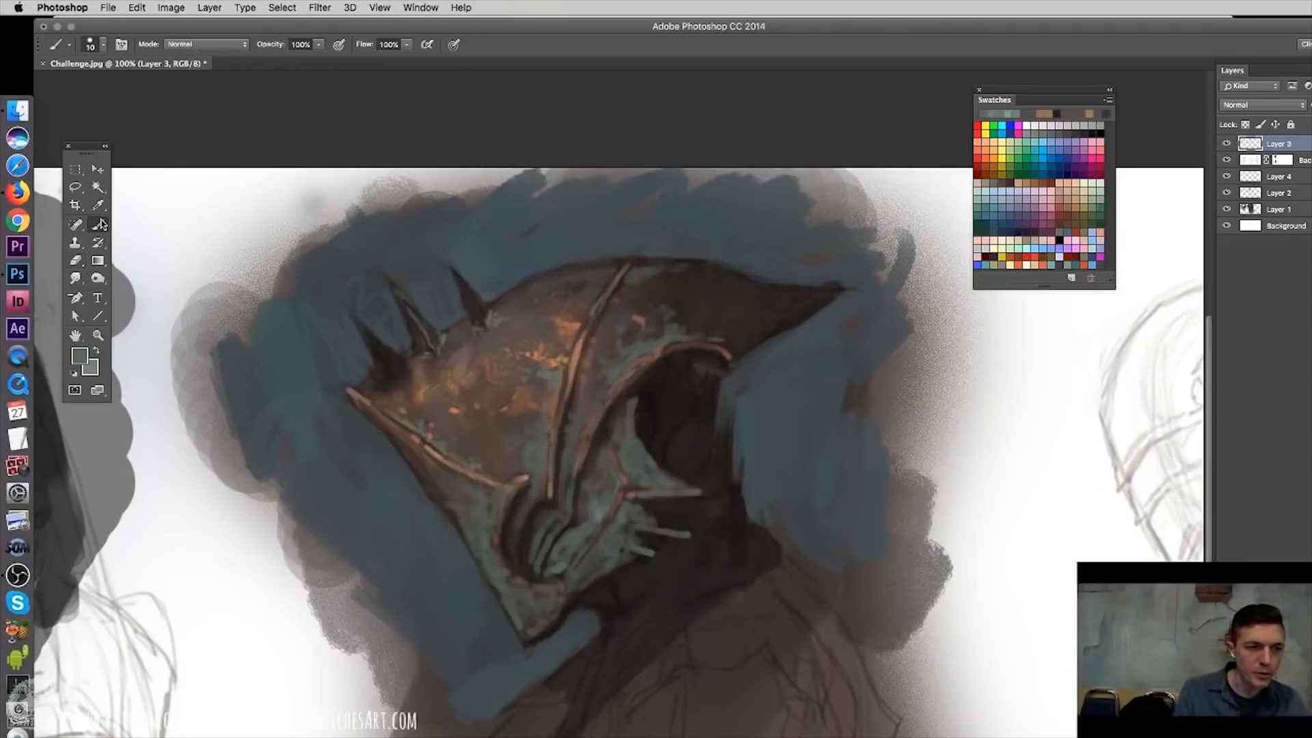
- Try an 89 px spatter brush with green dabs beside the teal backdrop and undo them
right_click(413, 395, "super")
left_click(447, 430)
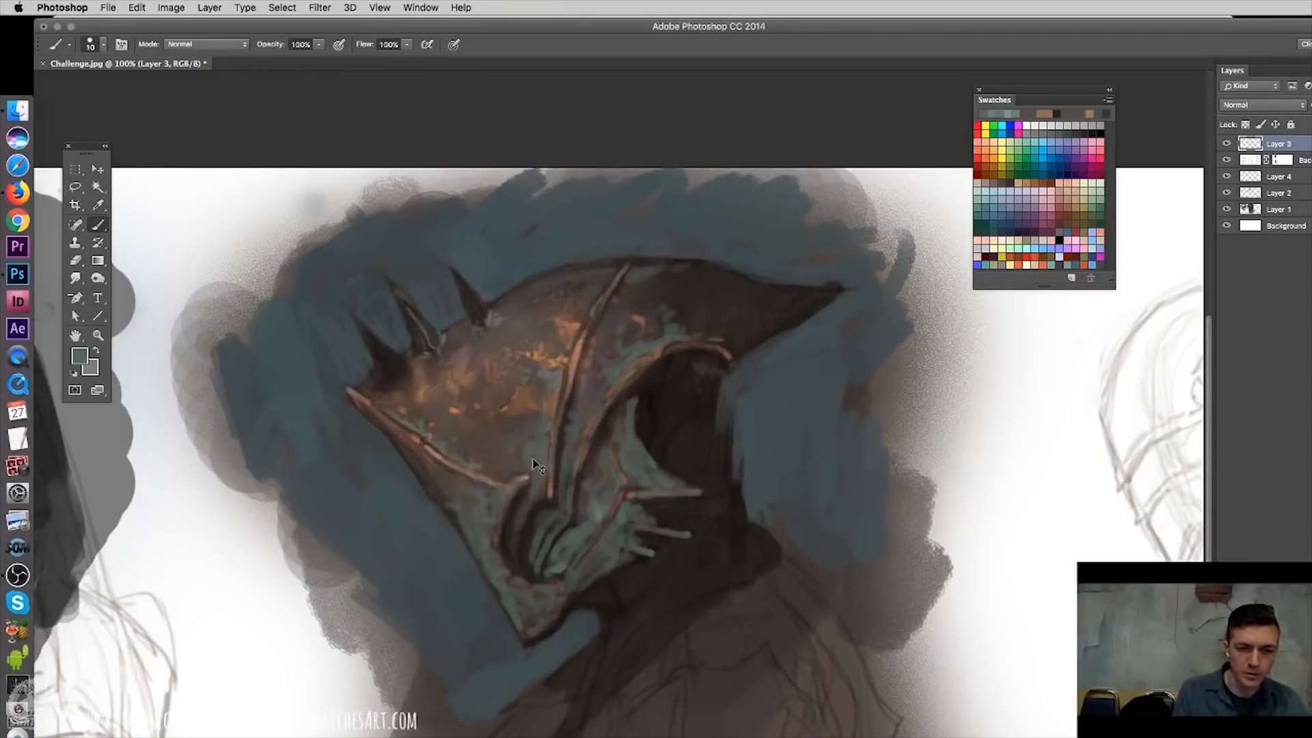
right_click(539, 484)
left_click(758, 656)
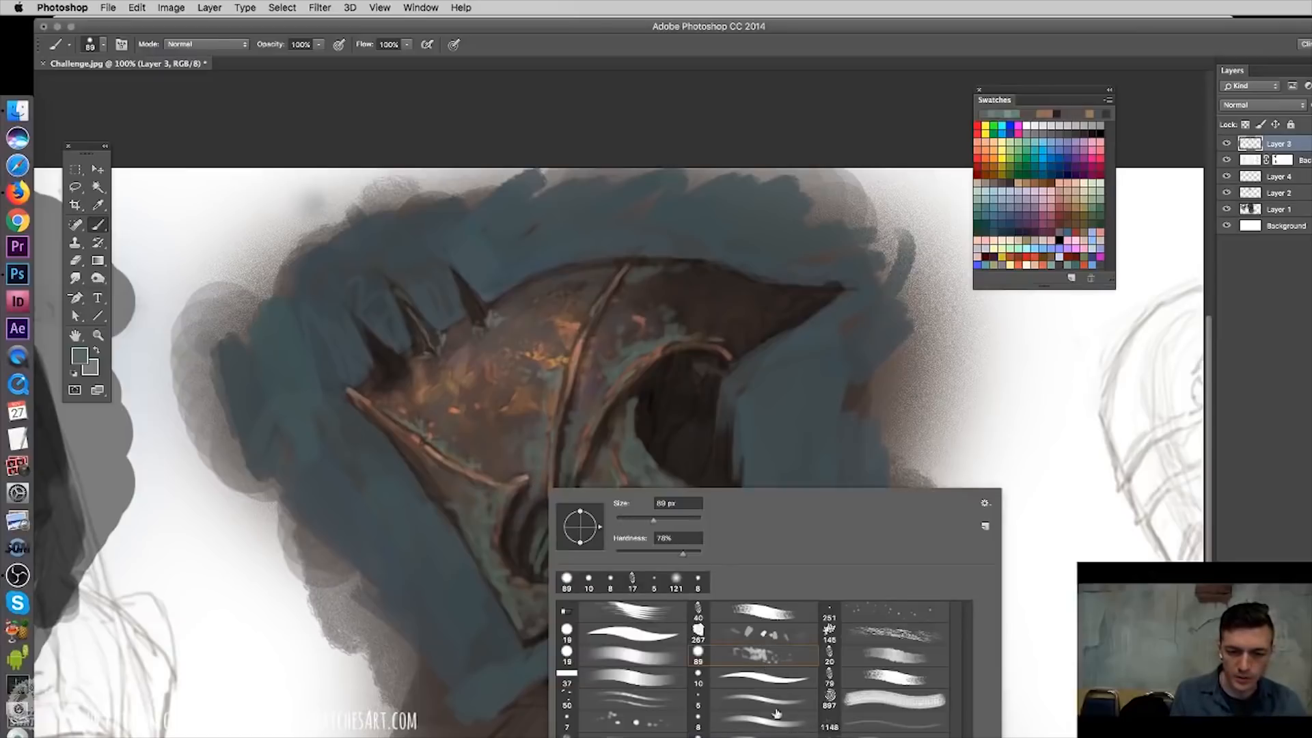
mouse_move(924, 358)
left_mouse_down()
mouse_move(973, 511)
mouse_move(946, 583)
mouse_move(994, 557)
left_mouse_up()
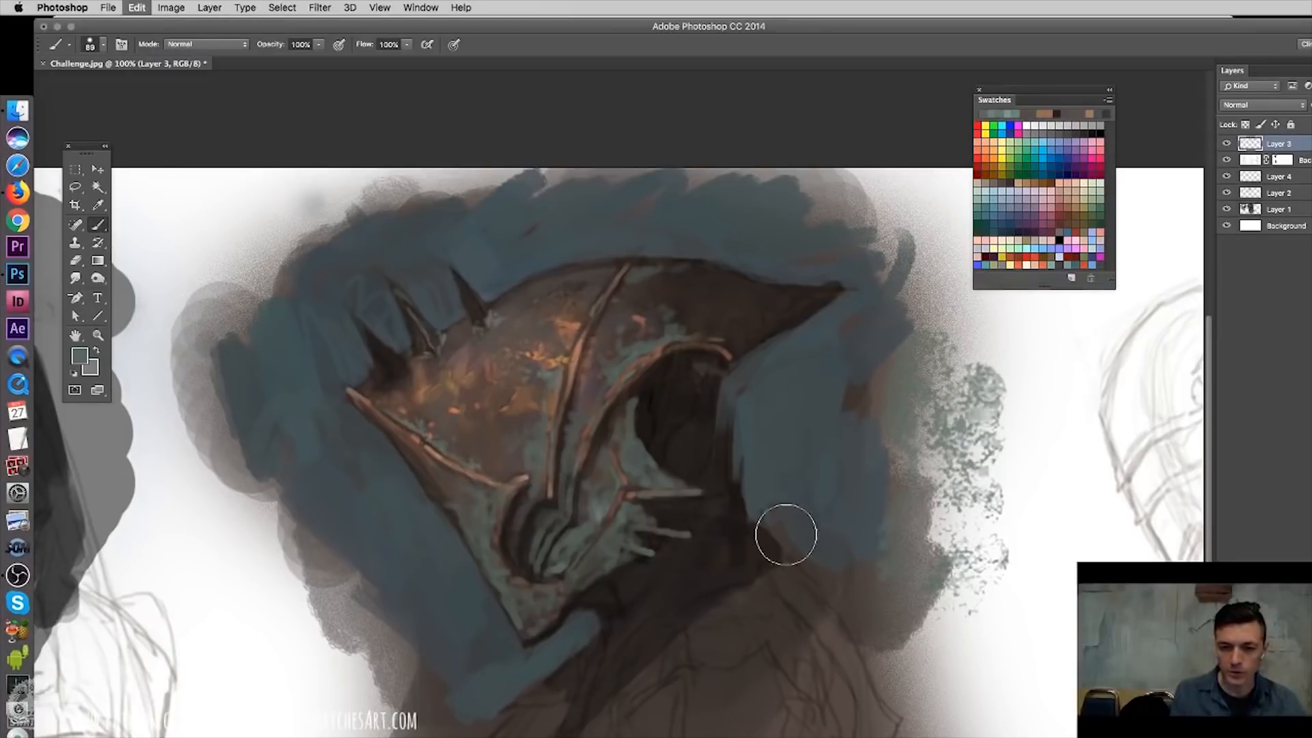
key("ctrl+z")
- Partly erase the green patina on the front plate, jaw corner and cheek with a textured eraser so the metal shows through
key("e")
key("super+z")
key("super+z")
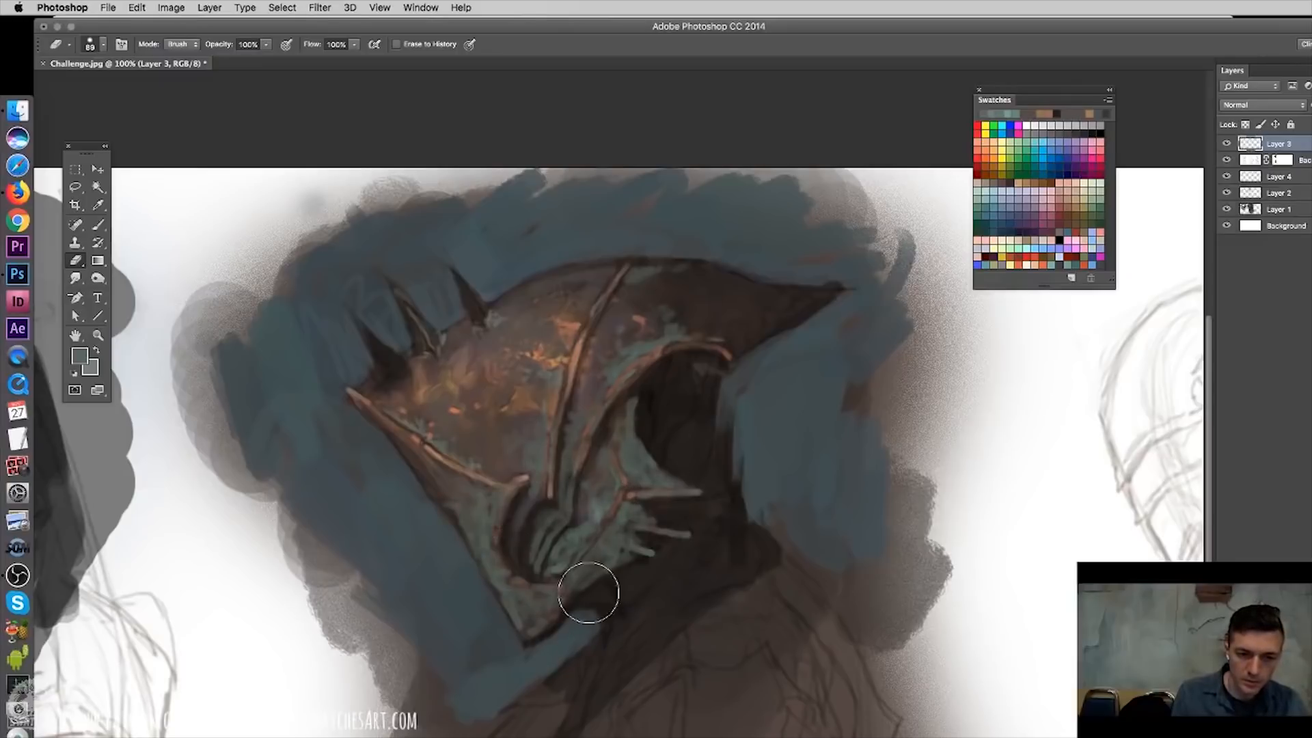
right_click(656, 509)
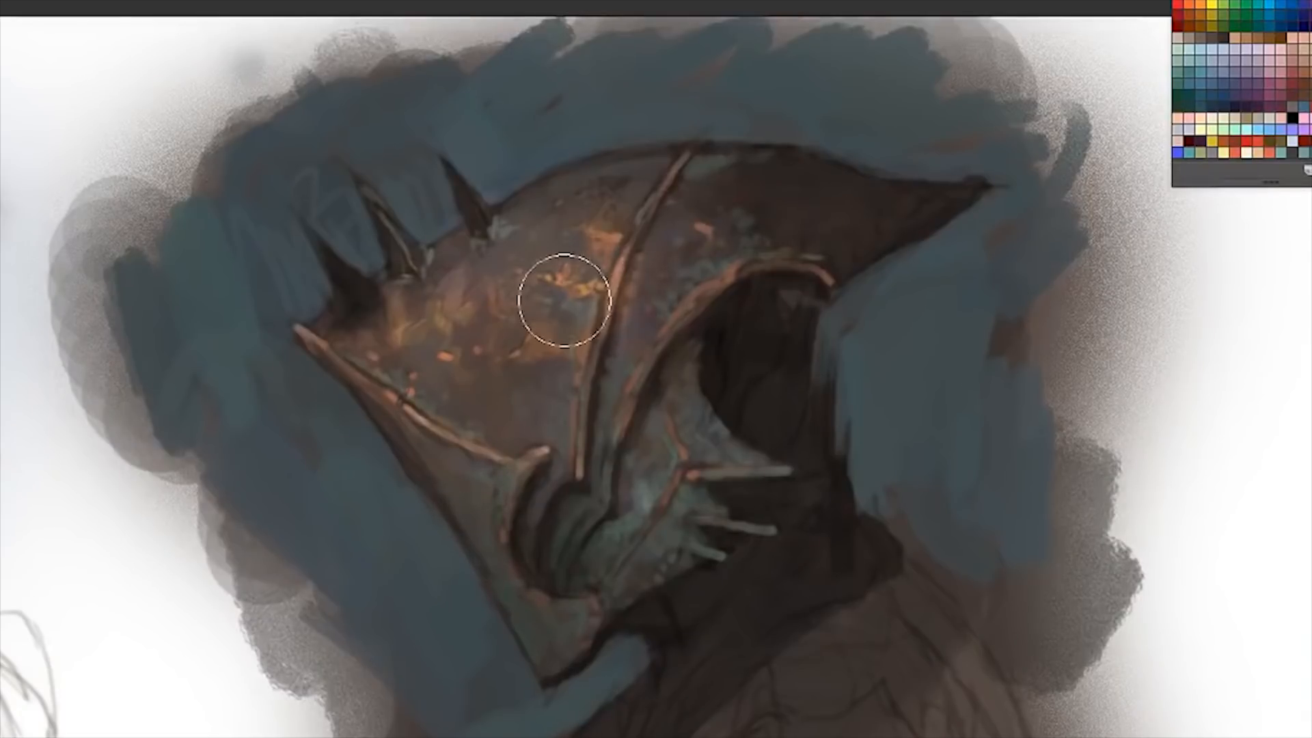
mouse_move(439, 395)
left_mouse_down()
mouse_move(370, 364)
mouse_move(397, 378)
left_mouse_up()
- Brighten the green patina on the cheek spikes, hinge and dome seam using the Dodge tool on the Highlights range
right_click(801, 270)
left_click(877, 322)
left_click(680, 295)
left_click_drag(690, 428, 740, 456)
mouse_move(666, 481)
left_mouse_down()
mouse_move(696, 503)
mouse_move(562, 556)
left_mouse_up()
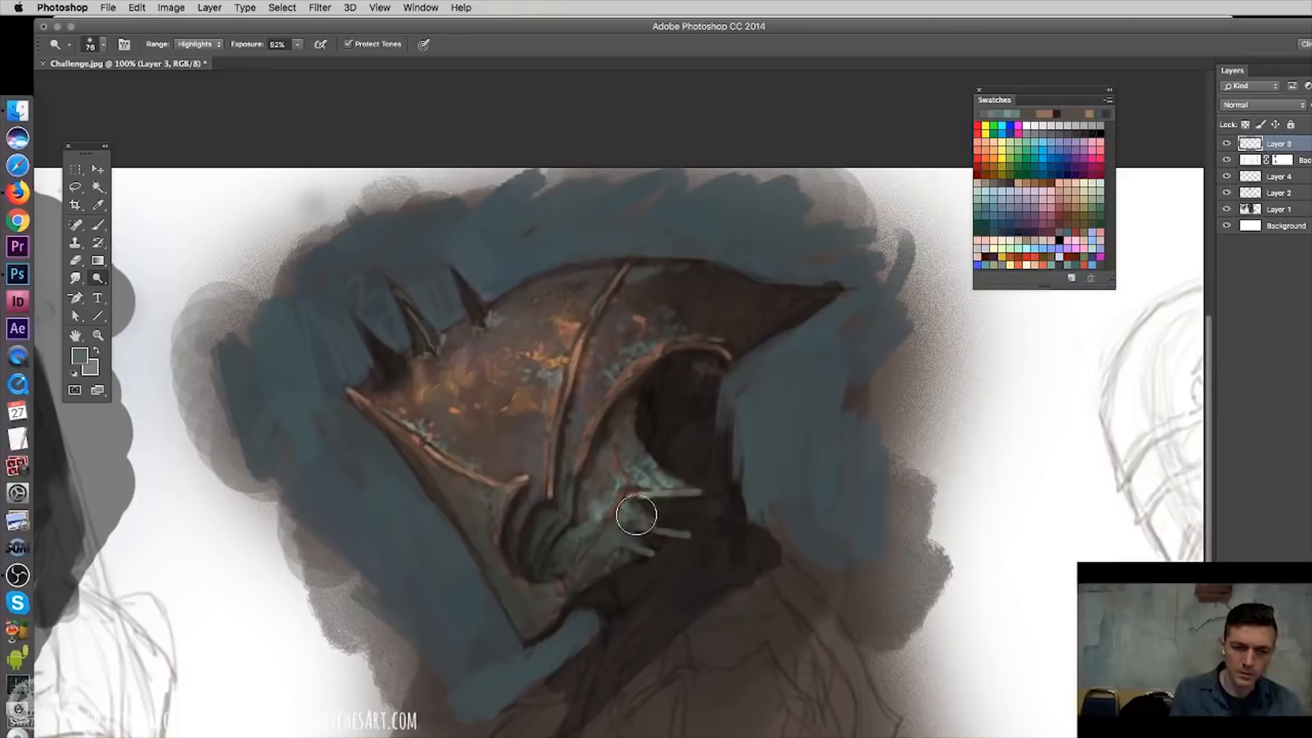
left_click_drag(559, 403, 573, 433)
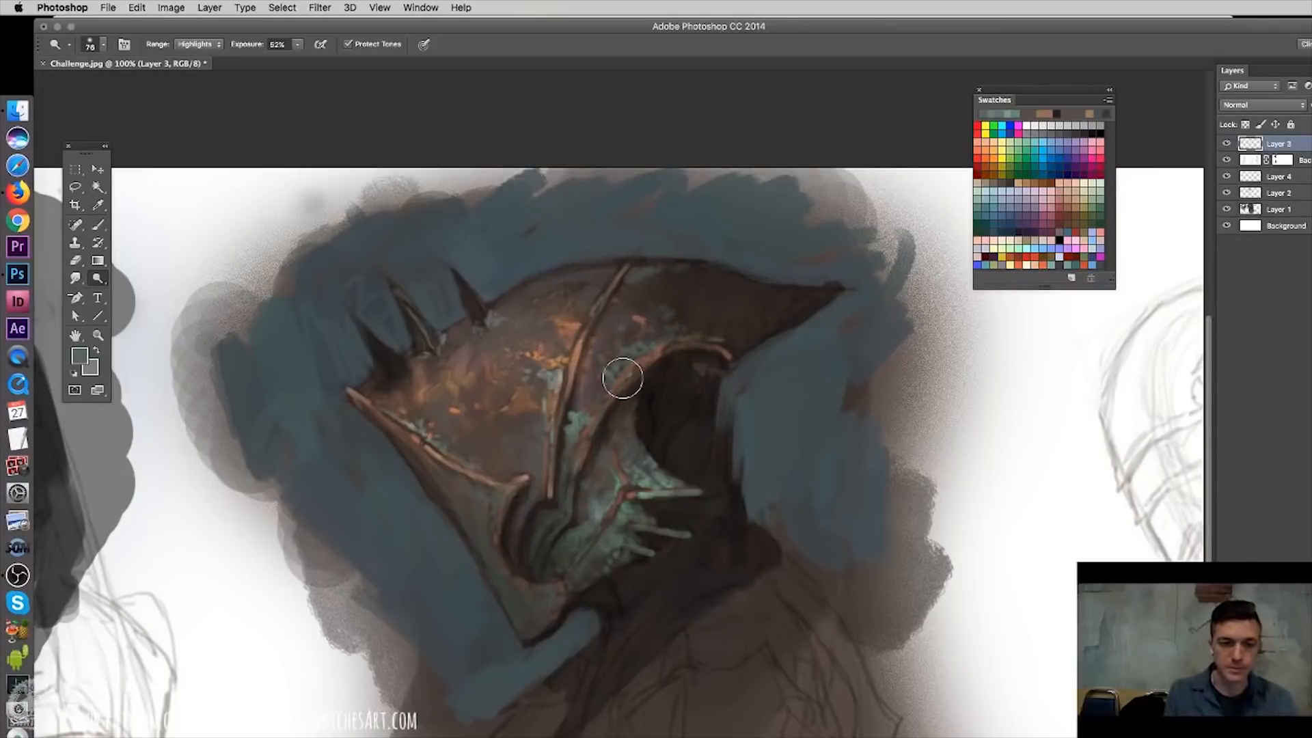
key("b")
key("ctrl+minus")
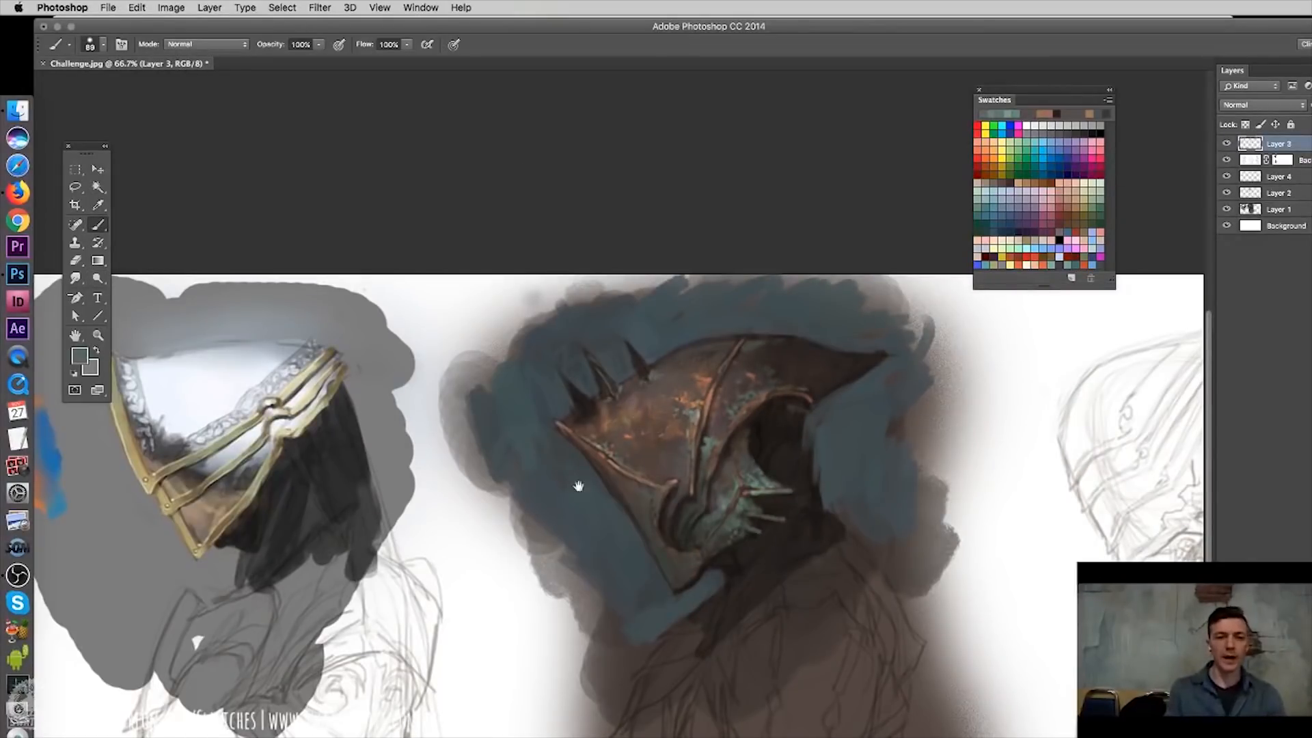
left_click_drag(591, 463, 641, 380)
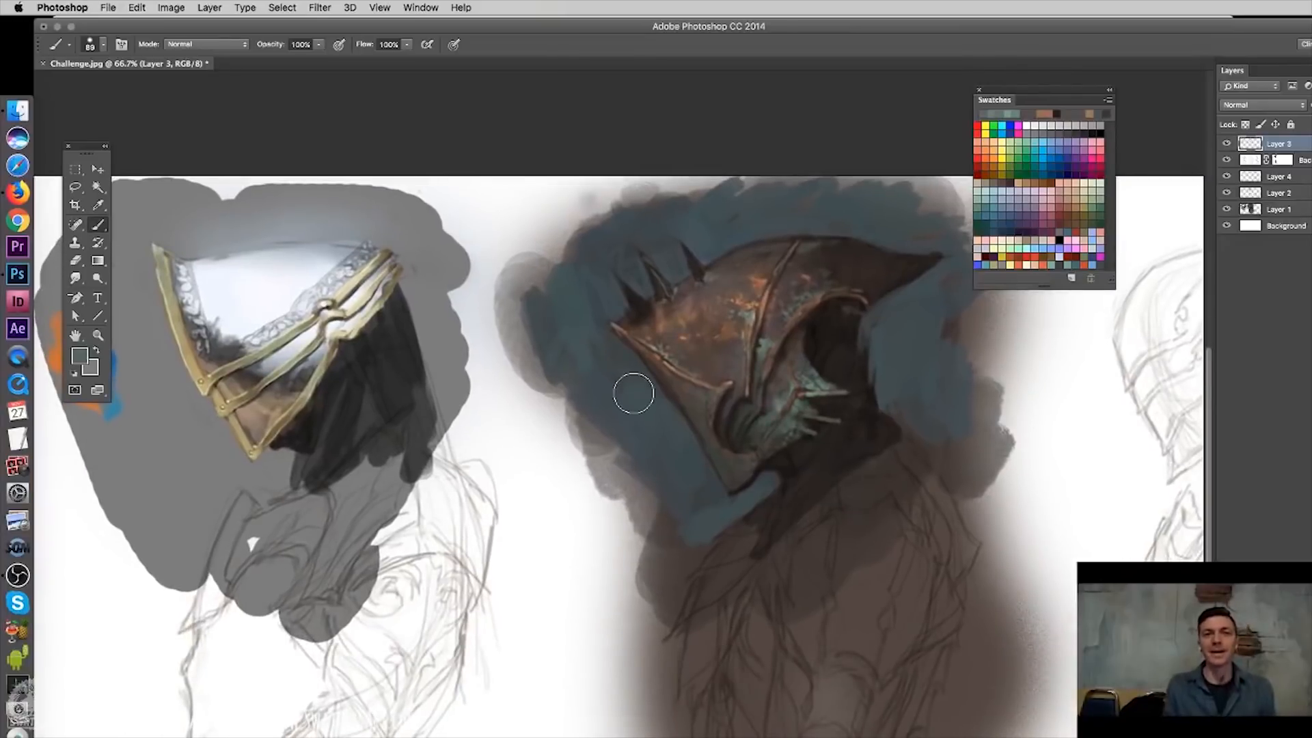